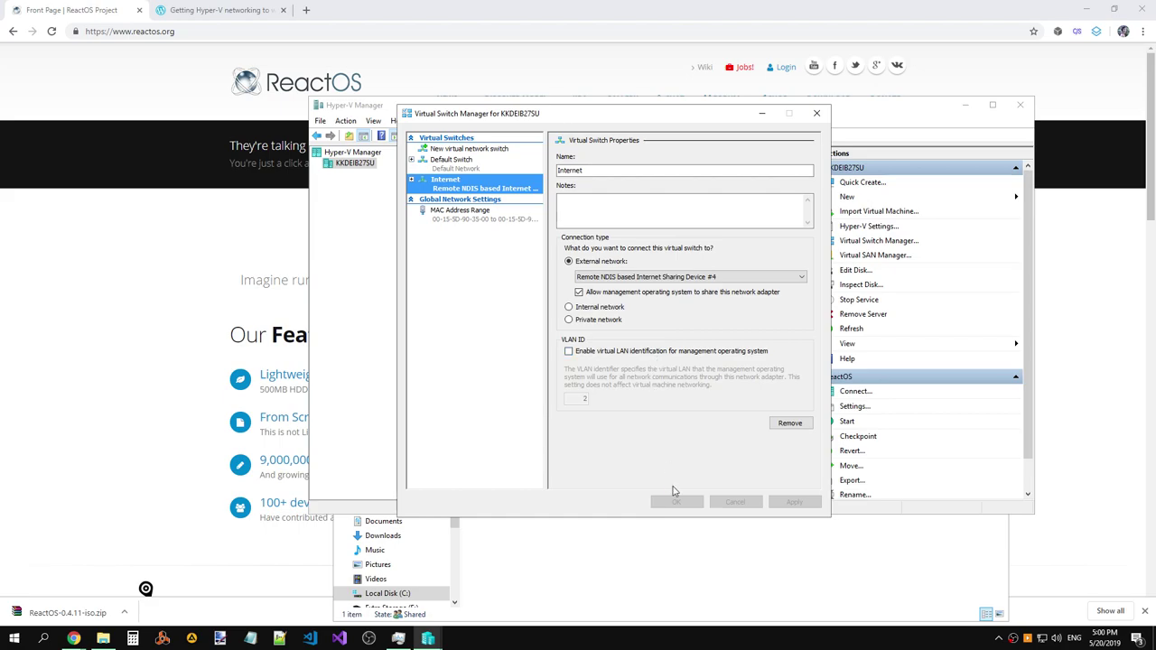
Close the virtual switch settings and remove the existing network adapter from the ReactOS virtual machine.
left_click(677, 502)
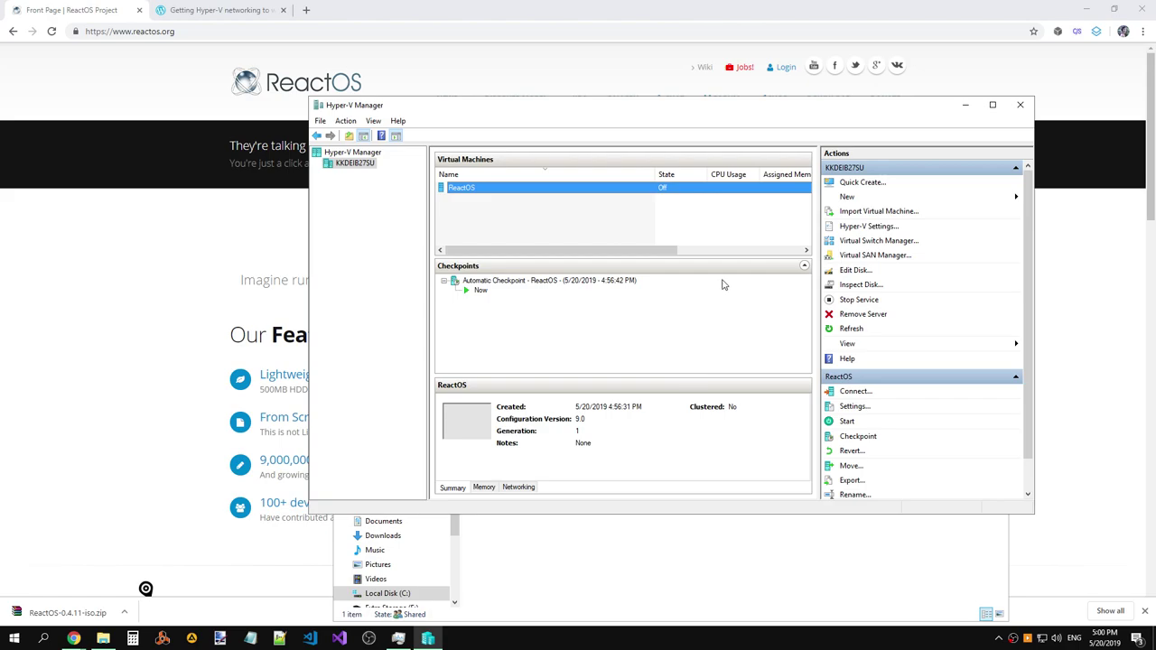
right_click(663, 189)
left_click(696, 216)
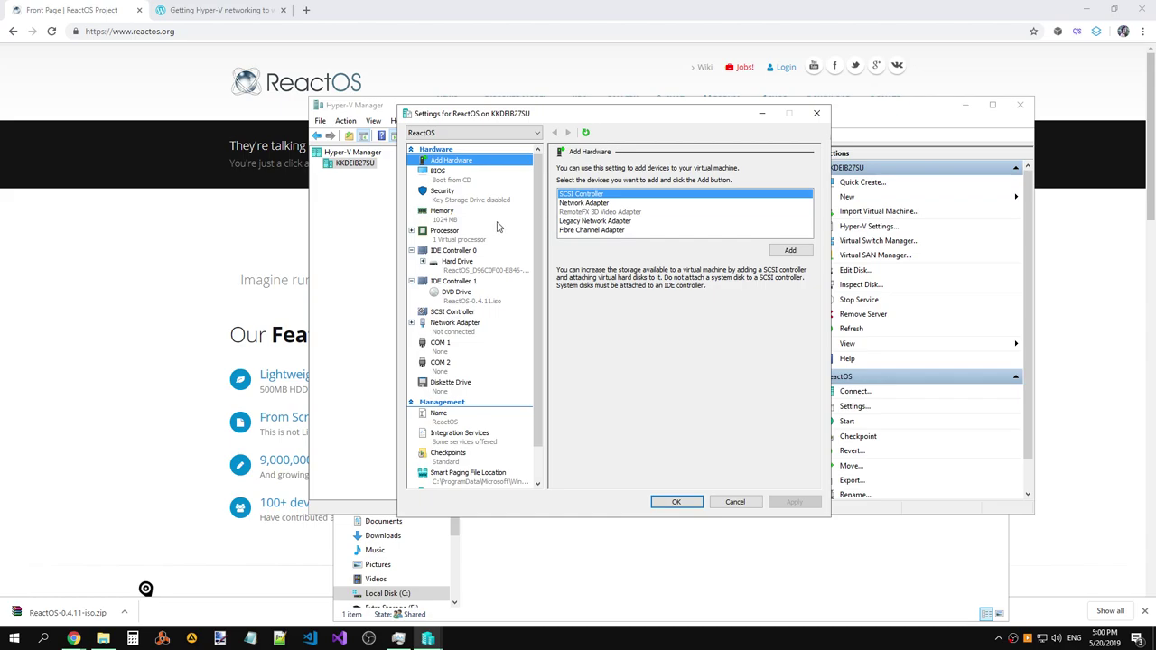
left_click(464, 330)
left_click(786, 399)
Add a legacy network adapter to the ReactOS virtual machine and connect it to the Internet virtual switch.
left_click(460, 162)
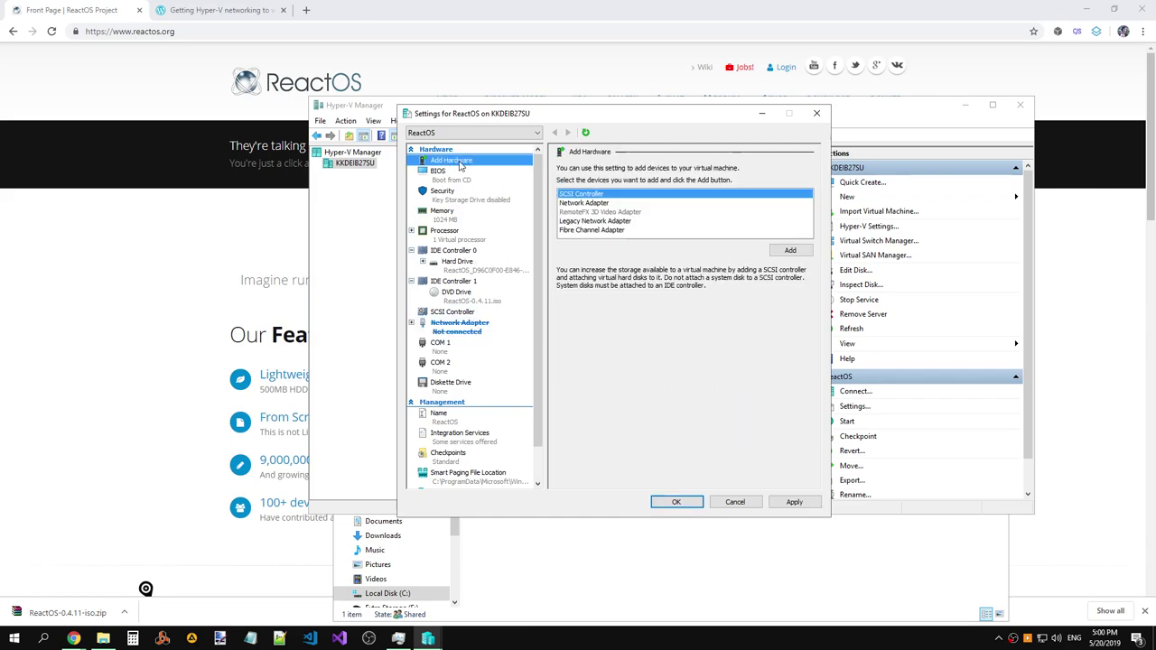
left_click(594, 222)
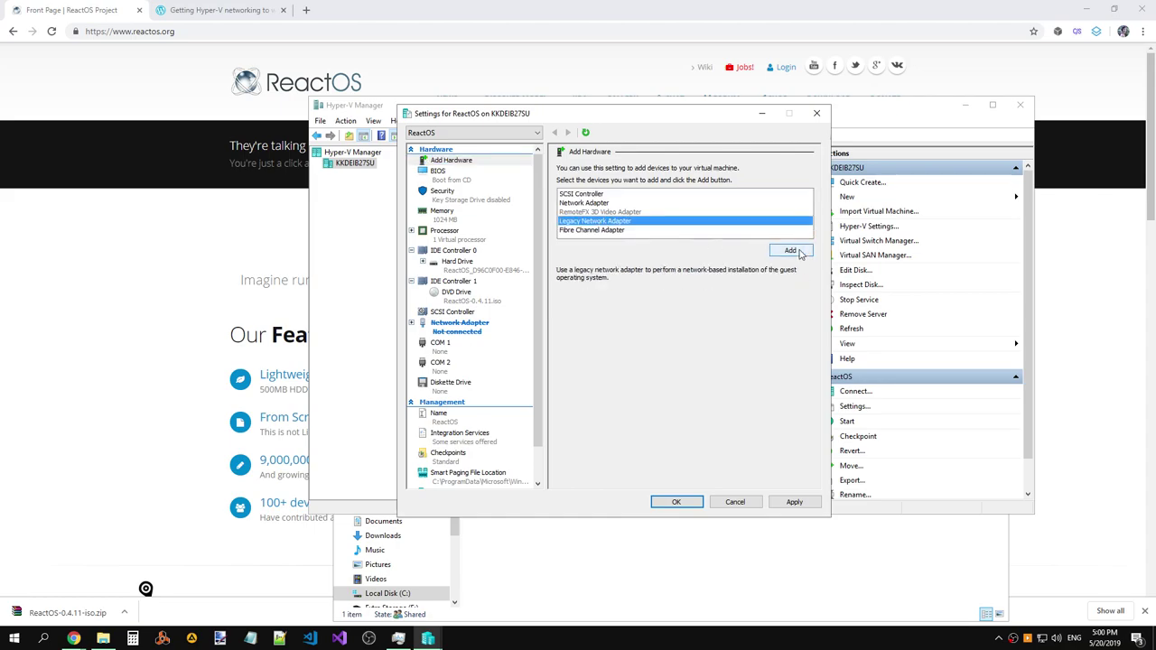
left_click(790, 251)
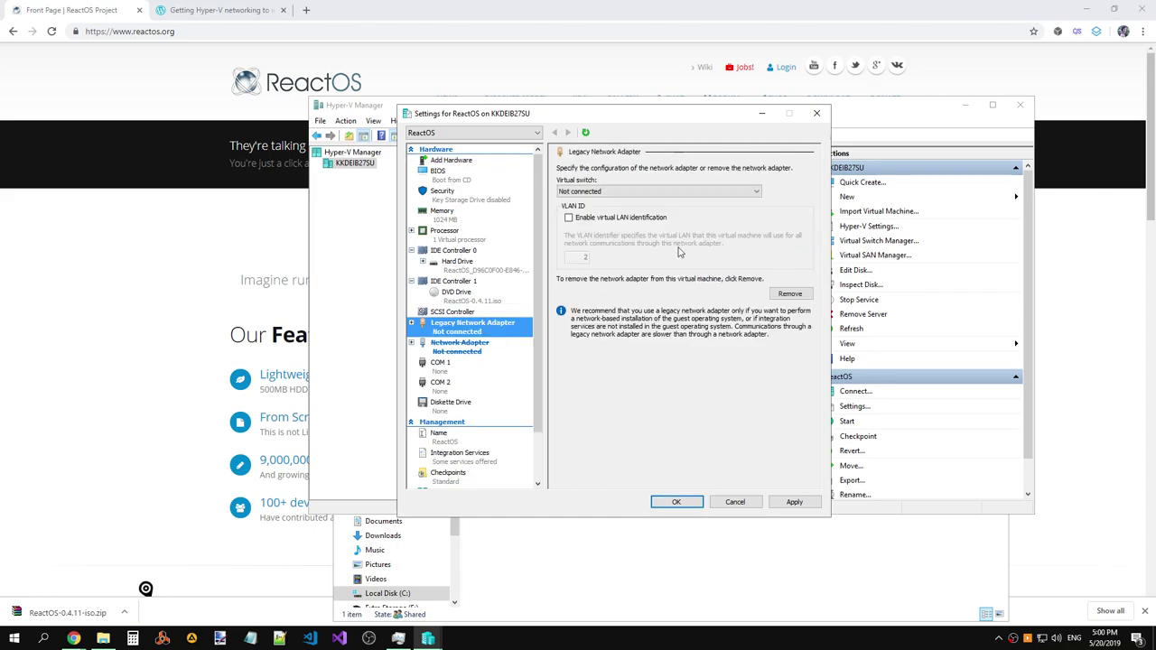
left_click(652, 192)
left_click(643, 209)
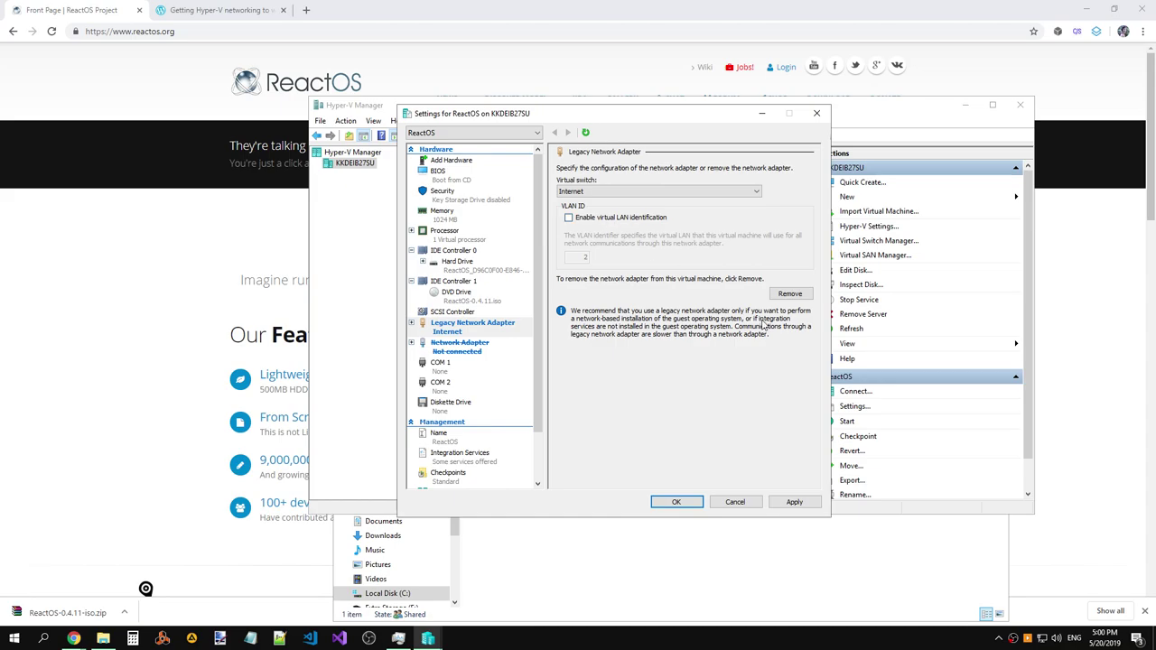
Open the image file selection for the DVD drive and download NDIS50.iso through the link in the Hyper-V networking blog post.
left_click(481, 298)
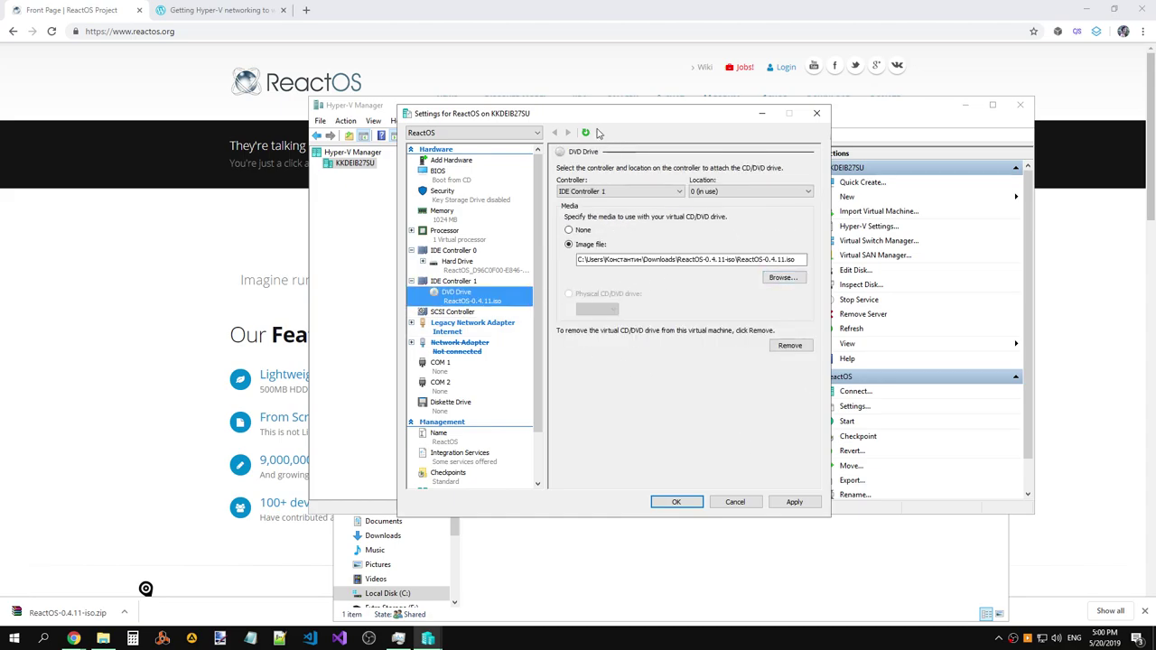
left_click(782, 277)
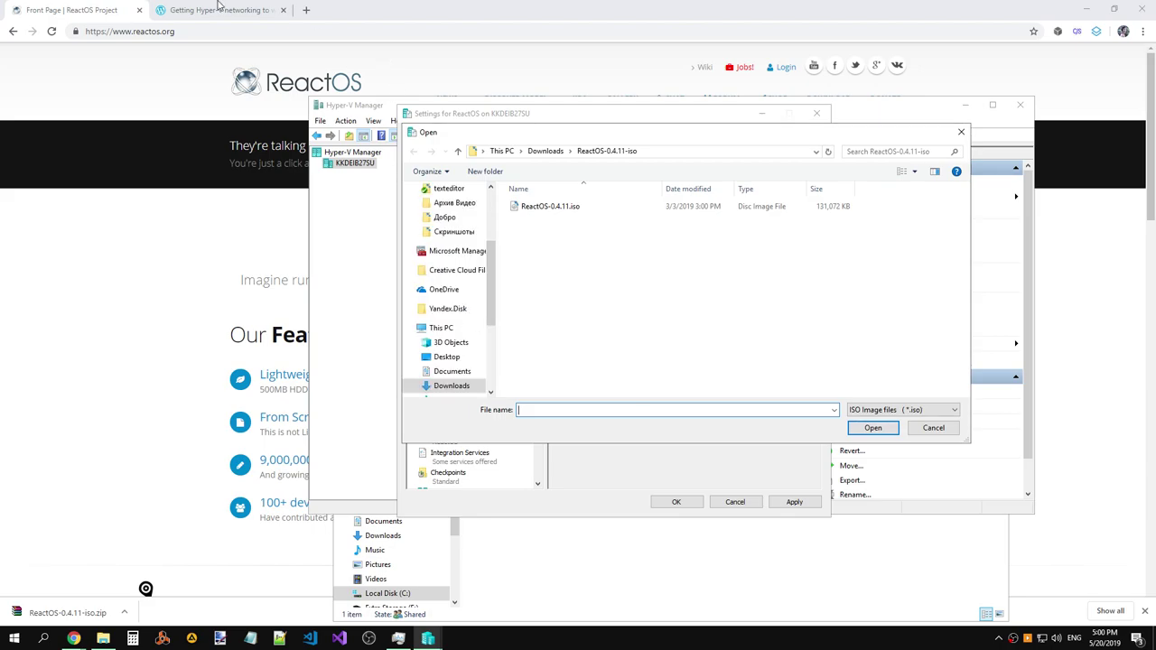
left_click(217, 11)
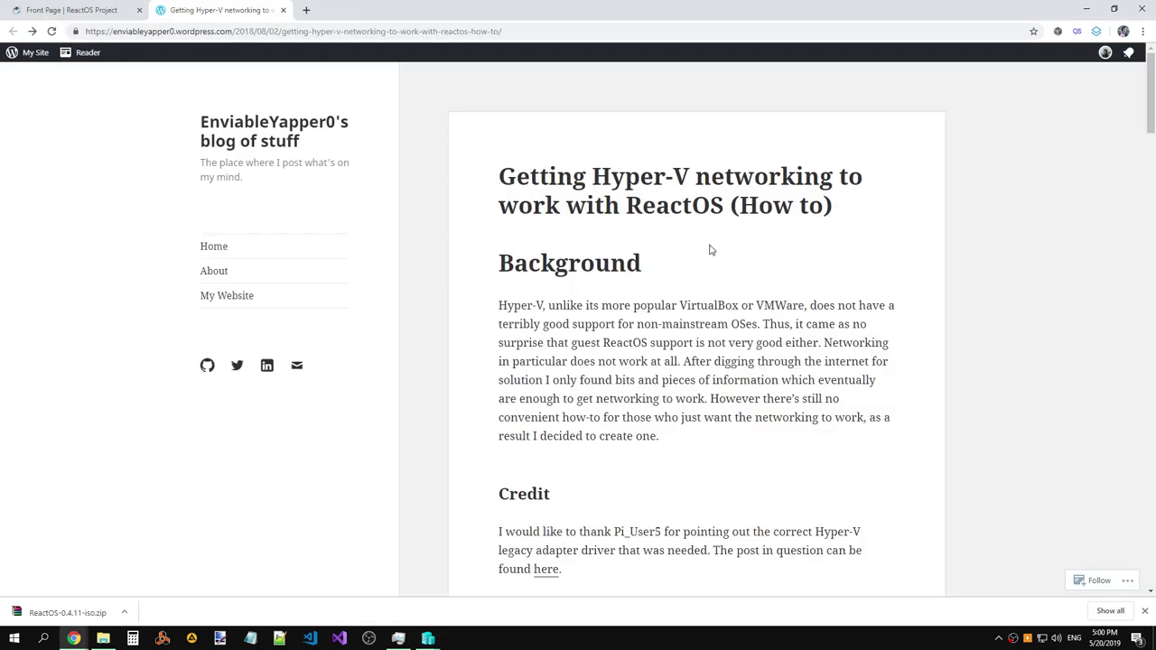
scroll(709, 251, "down", 3)
left_click(733, 450)
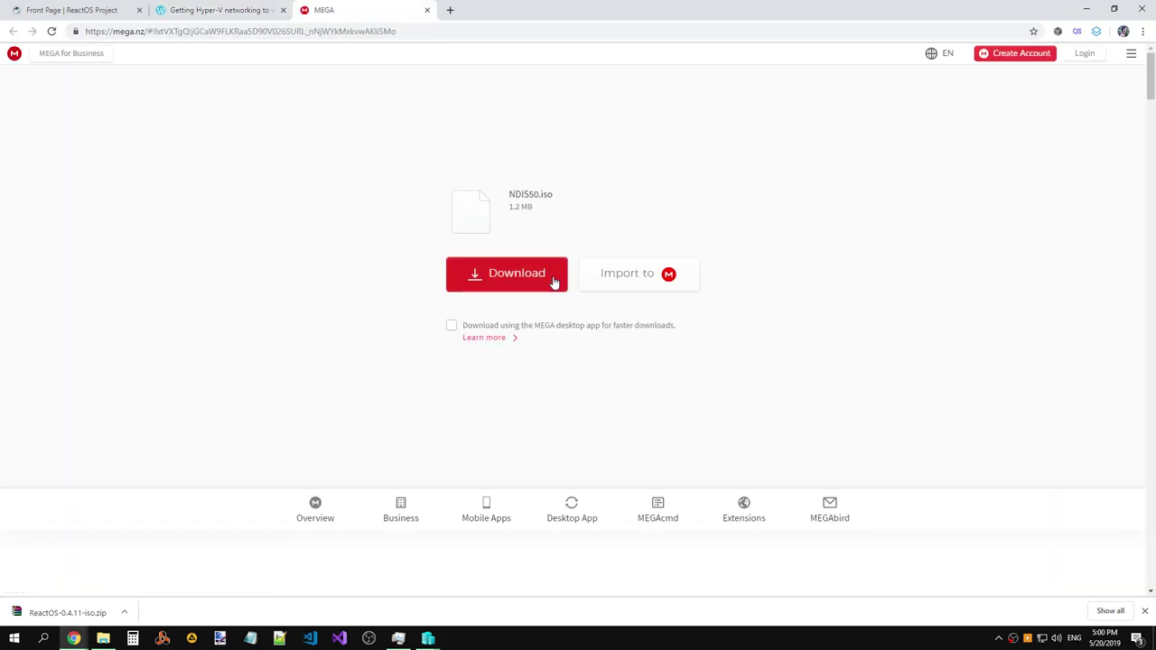
left_click(554, 283)
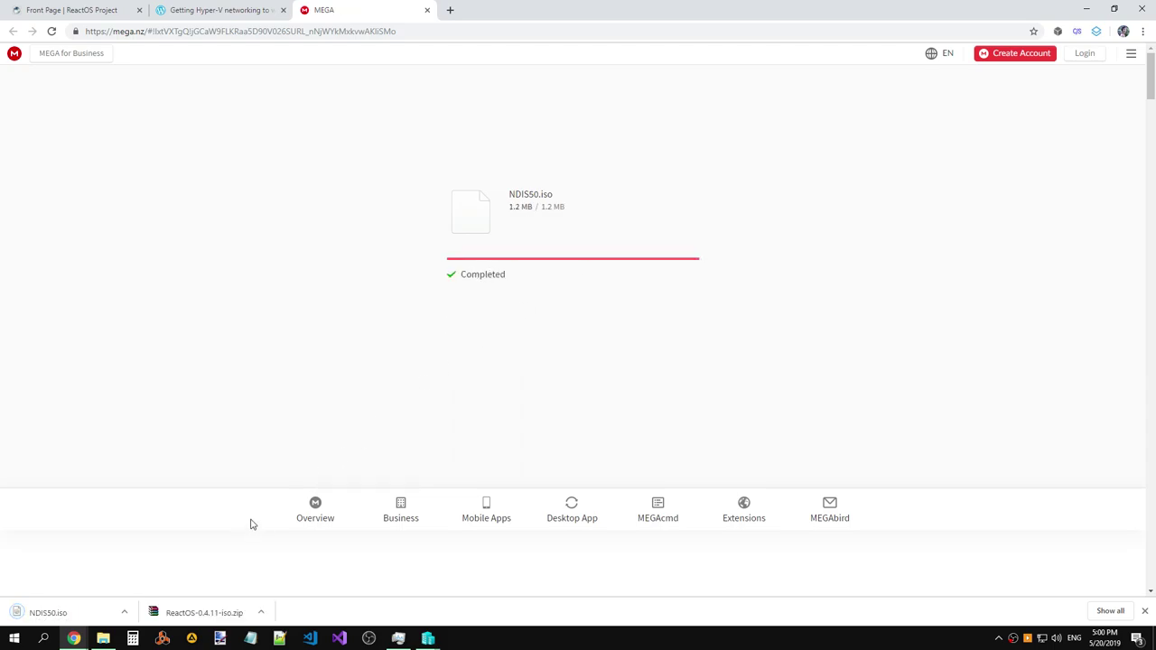
Set NDIS50.iso from the Downloads folder as the DVD drive image and save the ReactOS virtual machine settings.
mouse_move(408, 637)
left_click(492, 604)
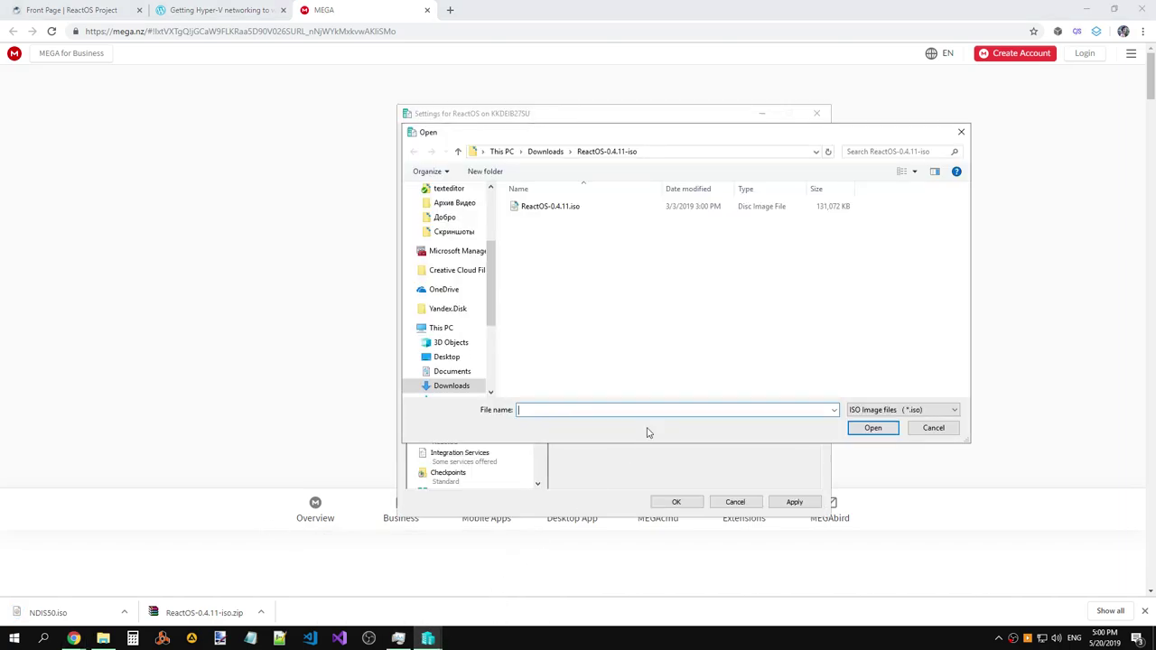
left_click(544, 153)
left_click(568, 222)
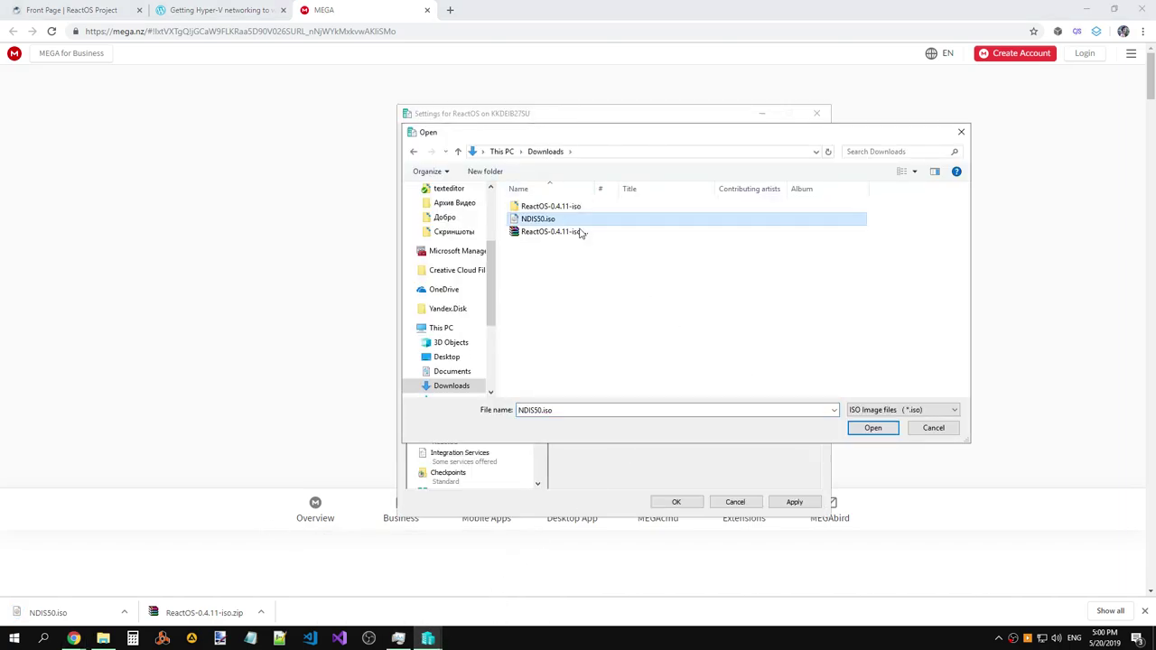
left_click(870, 428)
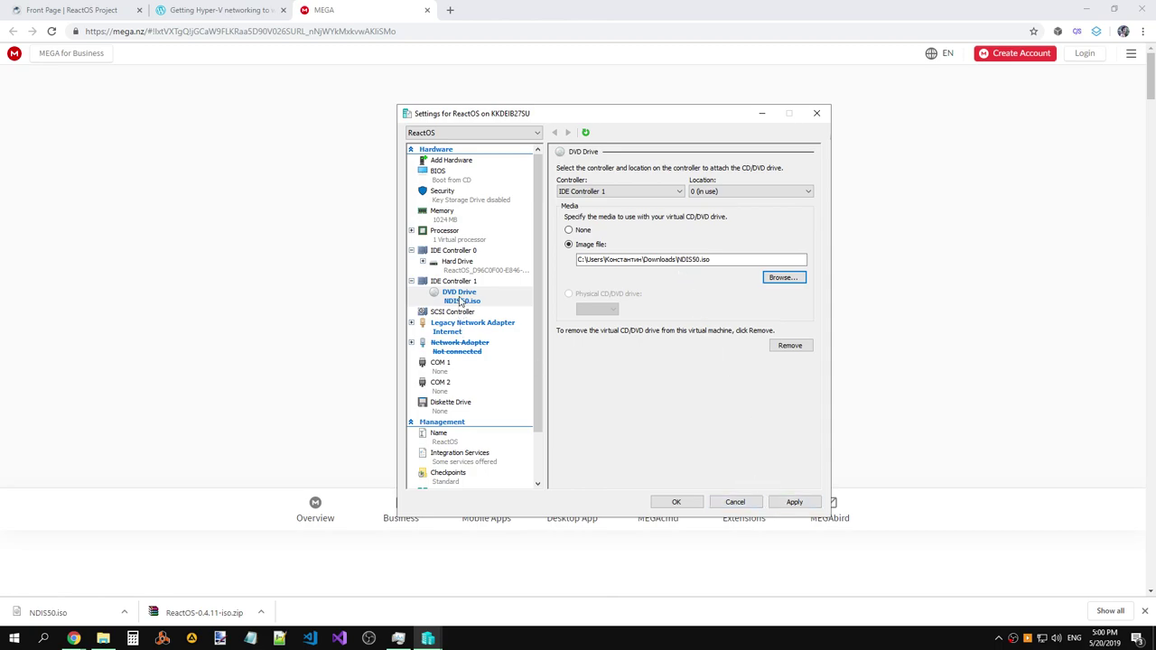
left_click(794, 501)
left_click(677, 502)
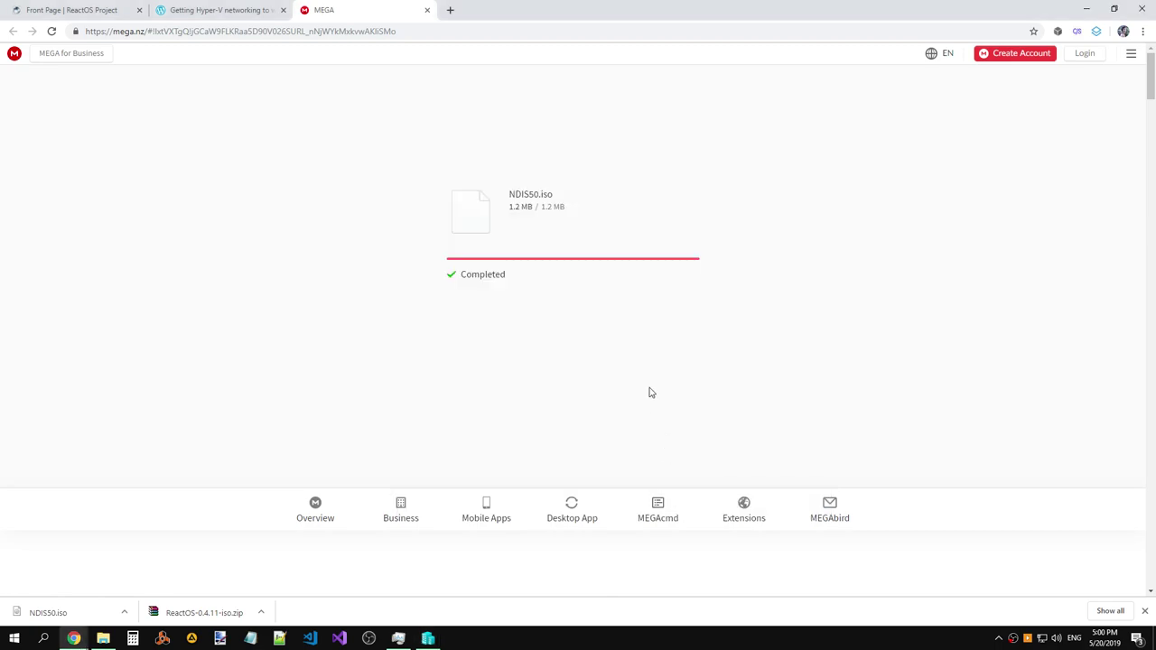
Switch to Hyper-V Manager, start the ReactOS virtual machine from its last state in a connection window, and boot the ReactOS entry.
left_click(427, 639)
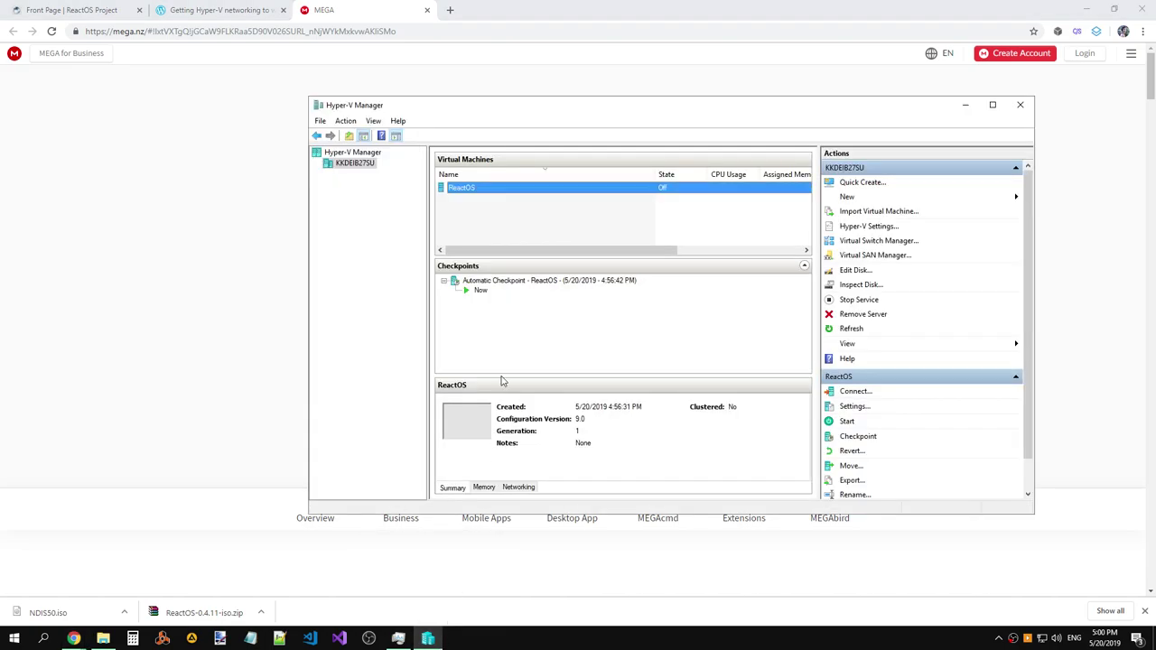
right_click(484, 196)
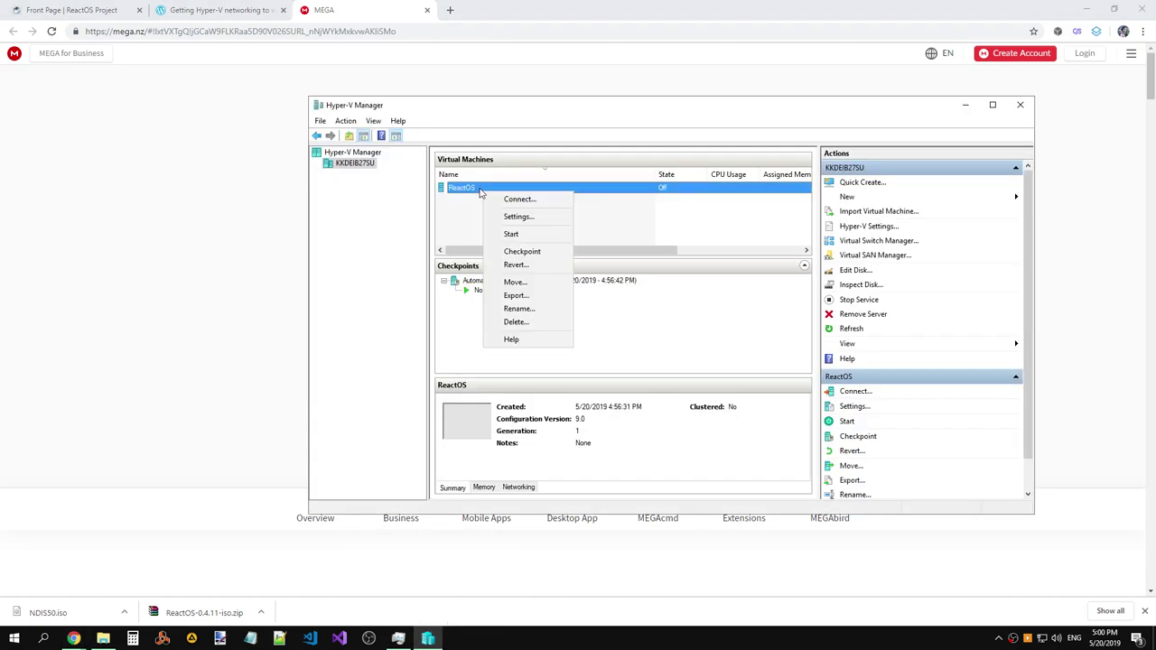
double_click(479, 193)
left_click(552, 325)
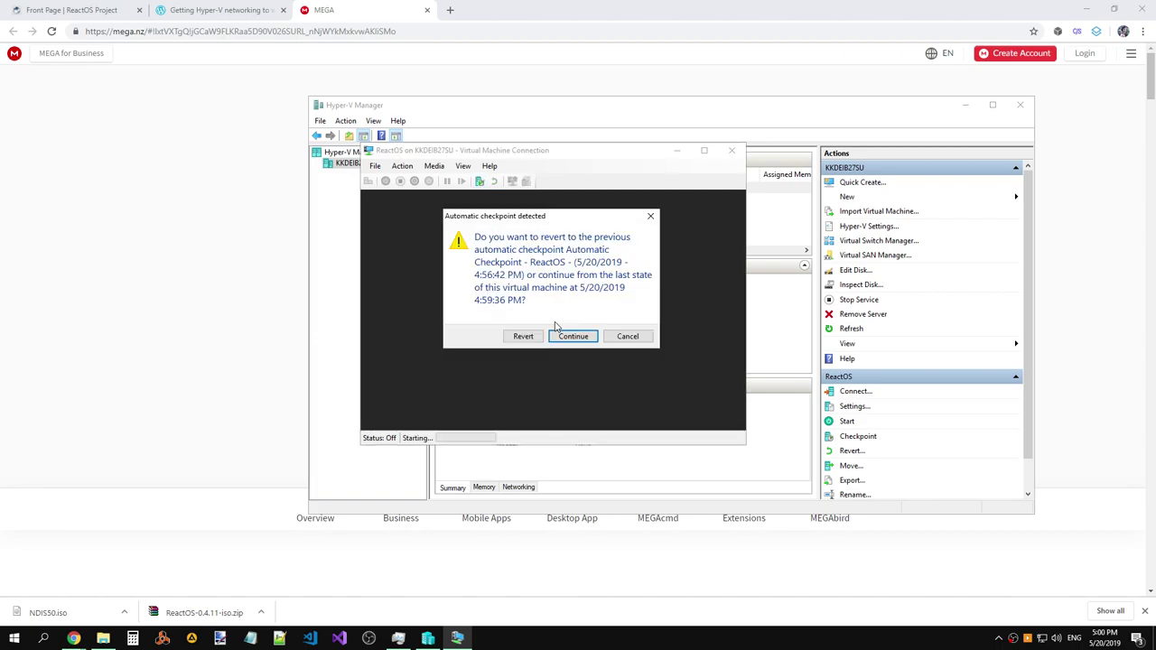
left_click(569, 335)
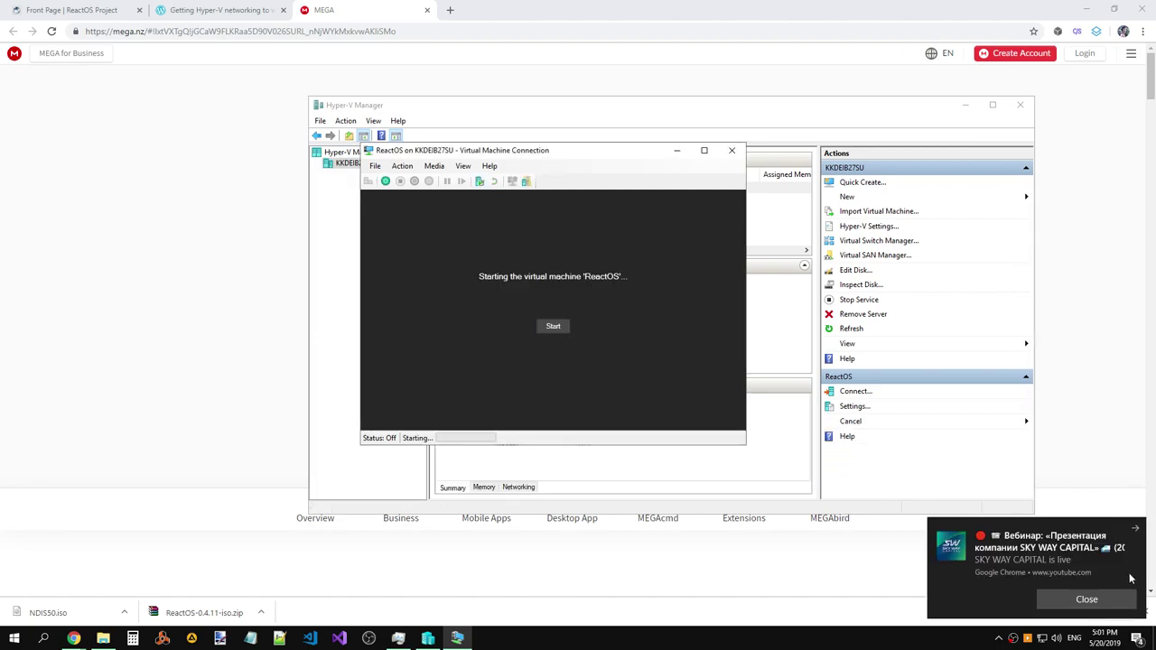
left_click(1127, 603)
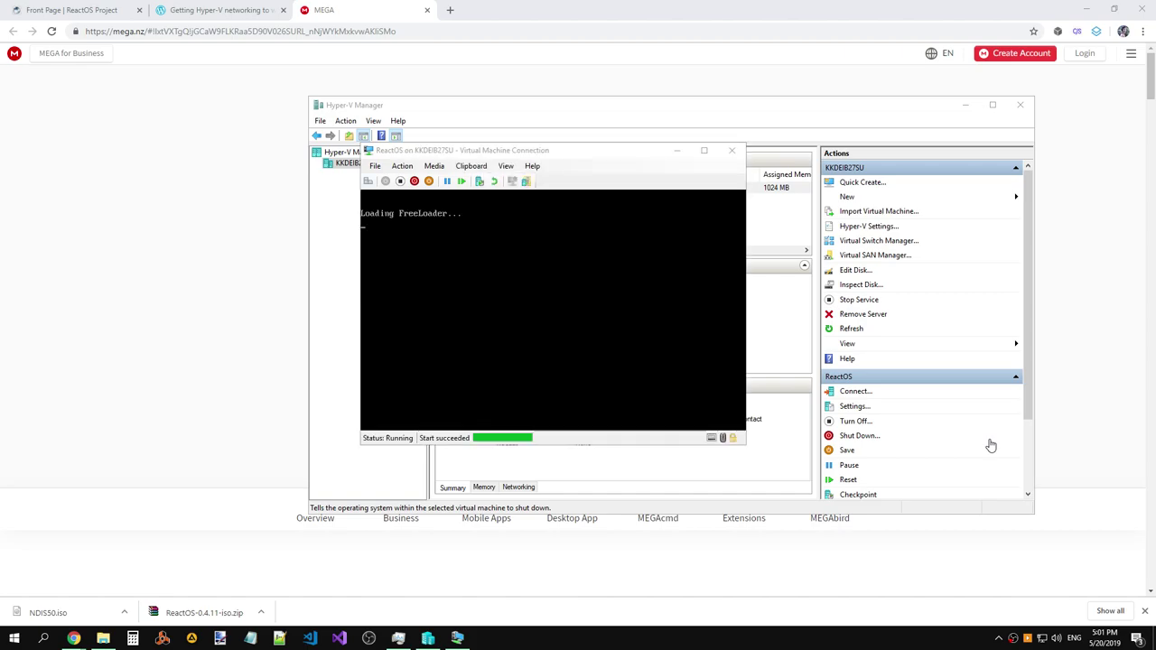
left_click(913, 393)
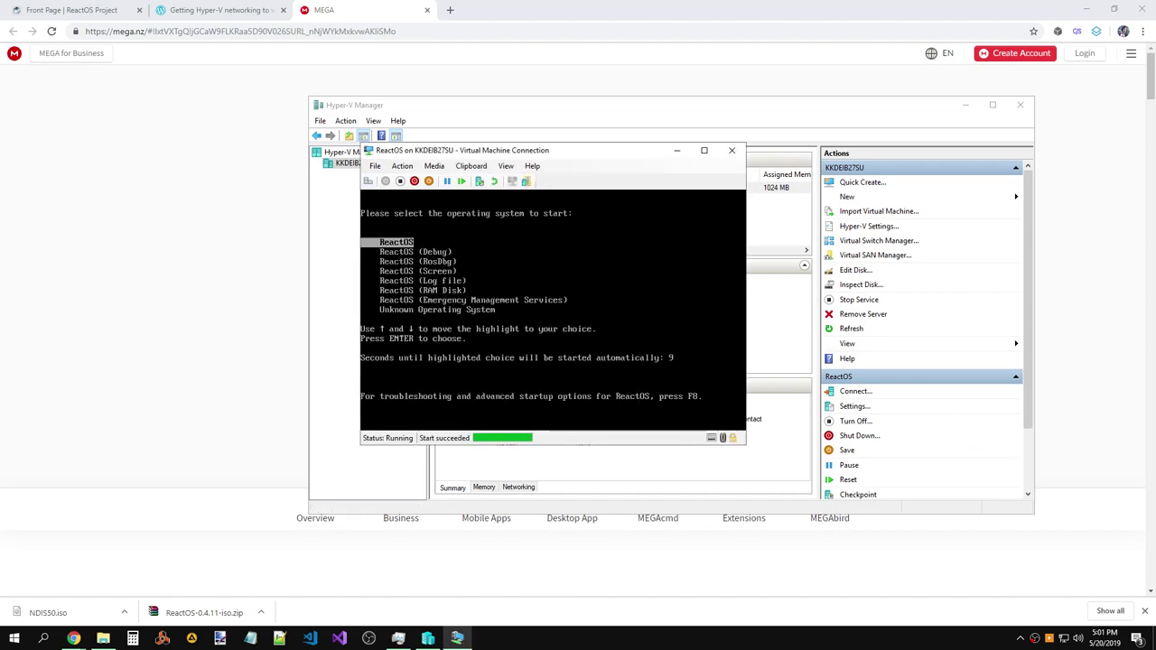
key("Return")
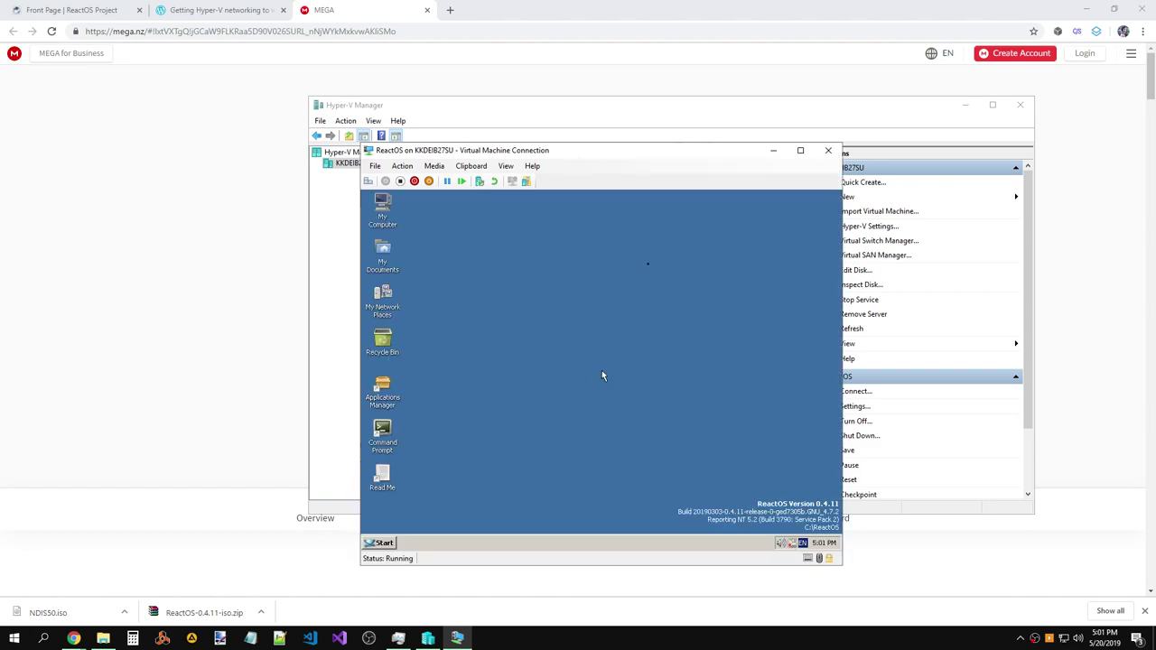
Try automatic driver installation for the Other ACPI device and the following device in the New Hardware Wizard.
left_click(602, 374)
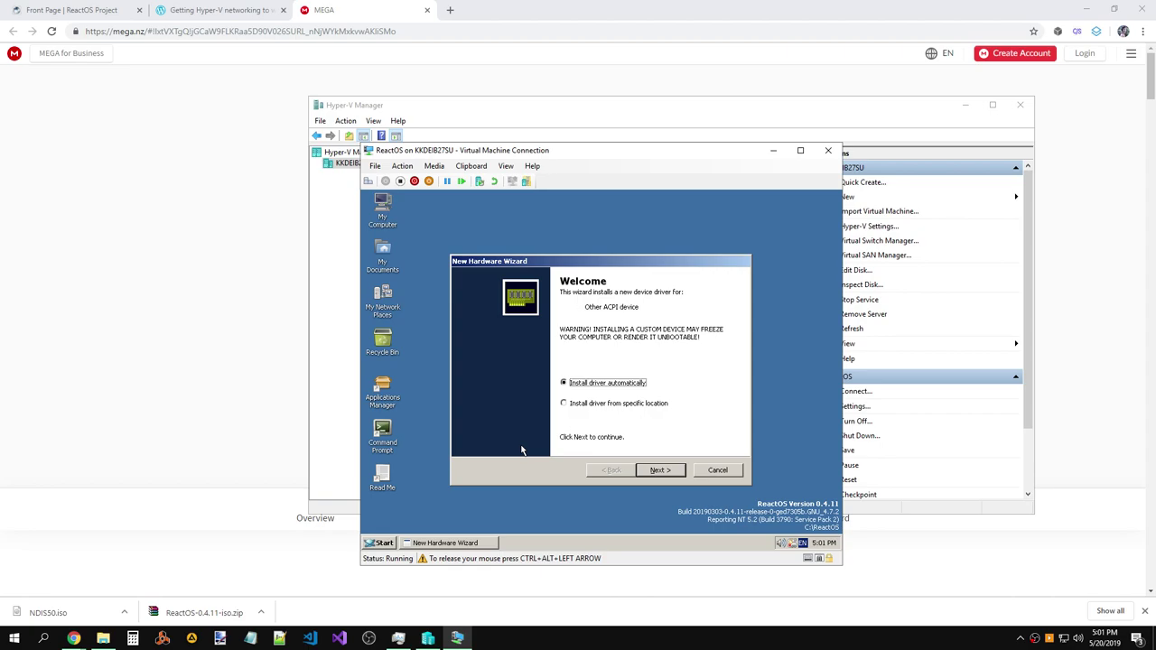
left_click(672, 474)
left_click(661, 470)
left_click(660, 470)
left_click(660, 470)
Install the Intel 21140 based Ethernet controller driver, choosing installation from a specific location.
left_click(598, 404)
left_click(660, 470)
left_click(569, 350)
left_click(660, 470)
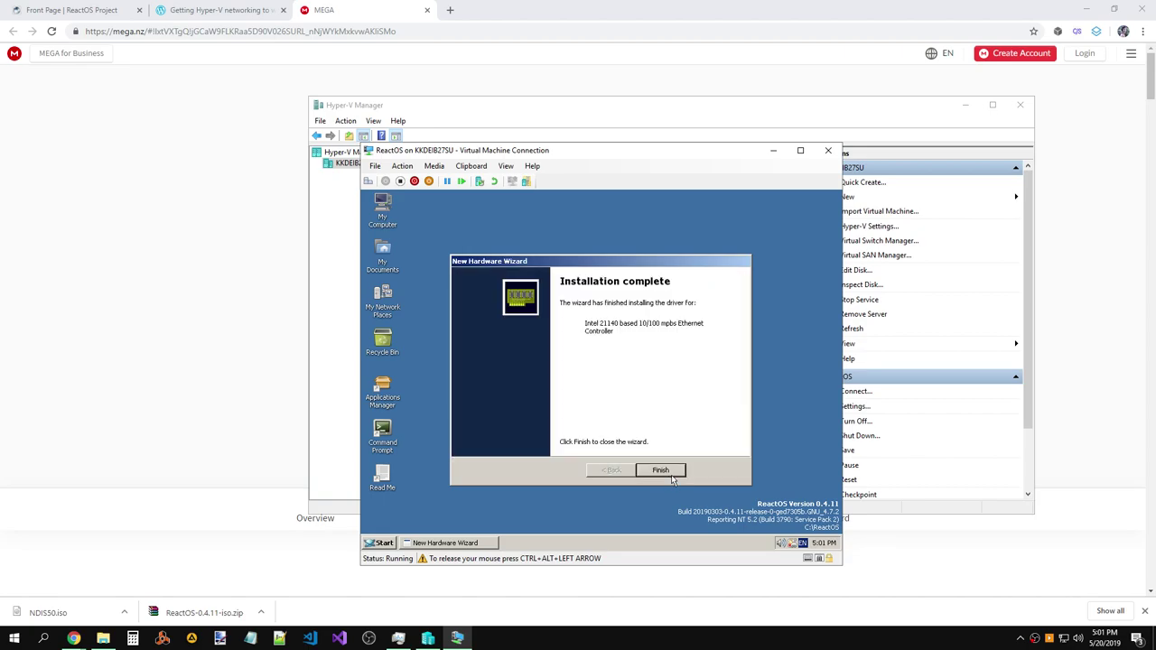
left_click(659, 470)
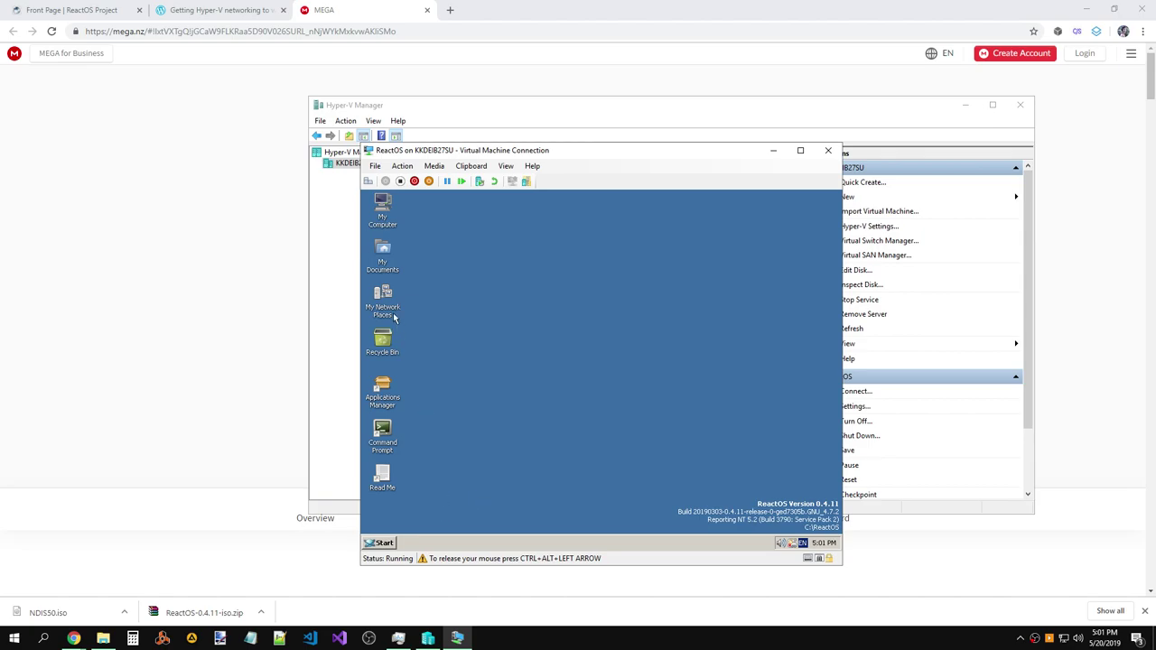
Open Network Connections in ReactOS, inspect the network connection, and close the window.
left_click(387, 542)
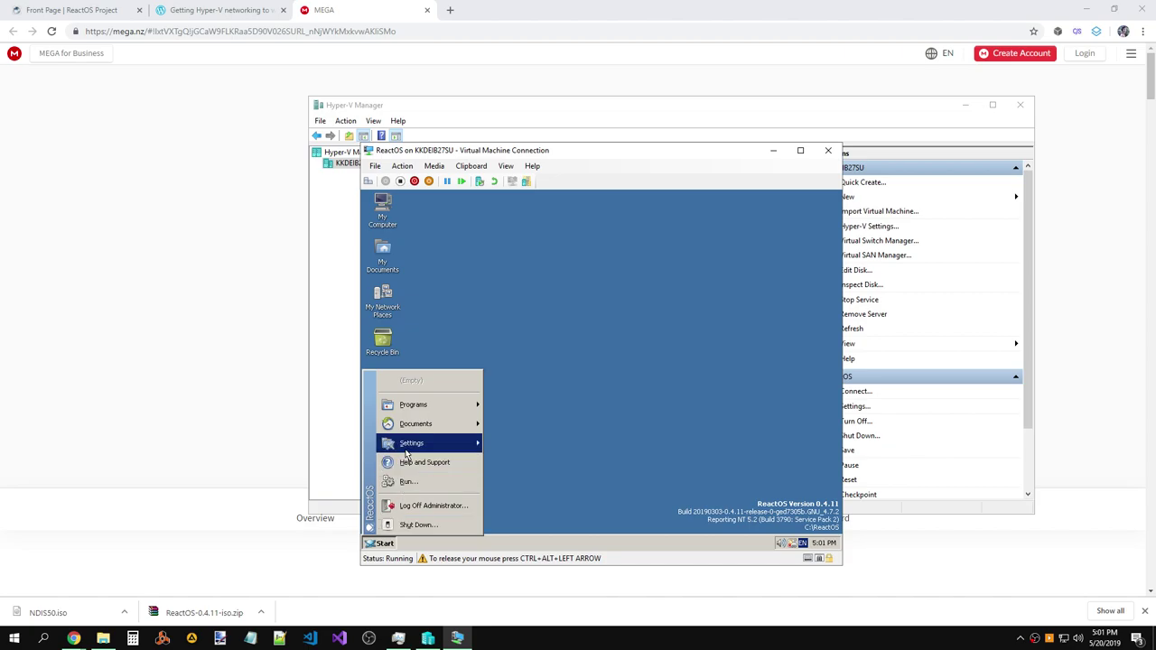
mouse_move(440, 443)
left_click(502, 454)
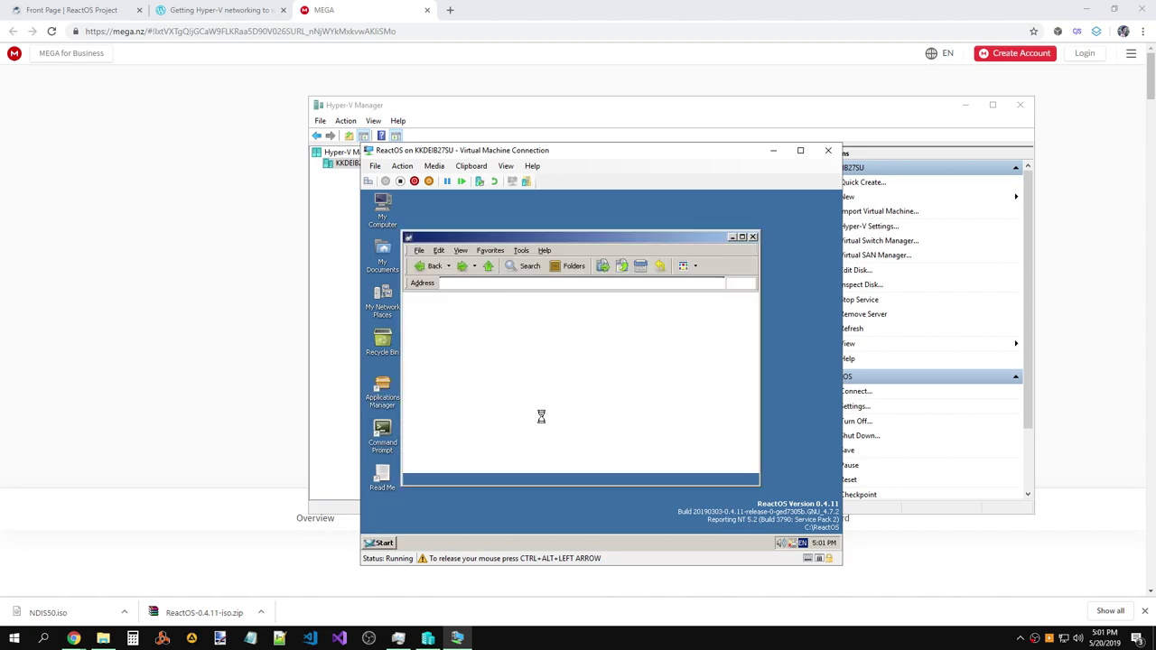
left_click(432, 327)
right_click(431, 329)
left_click(454, 349)
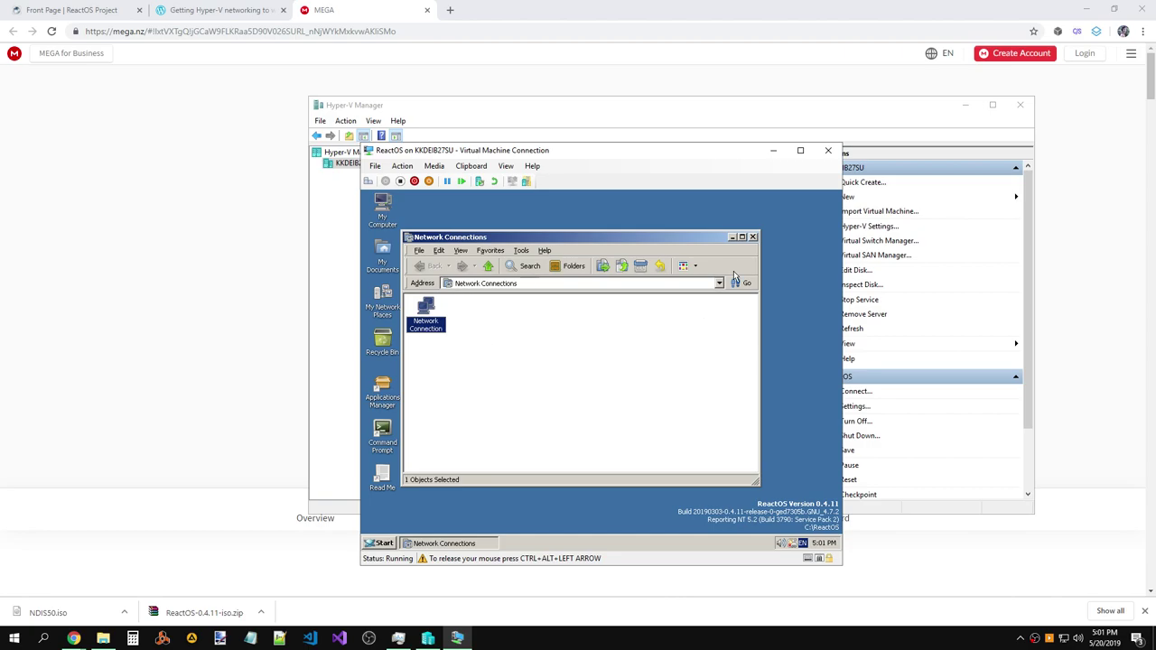
left_click(753, 236)
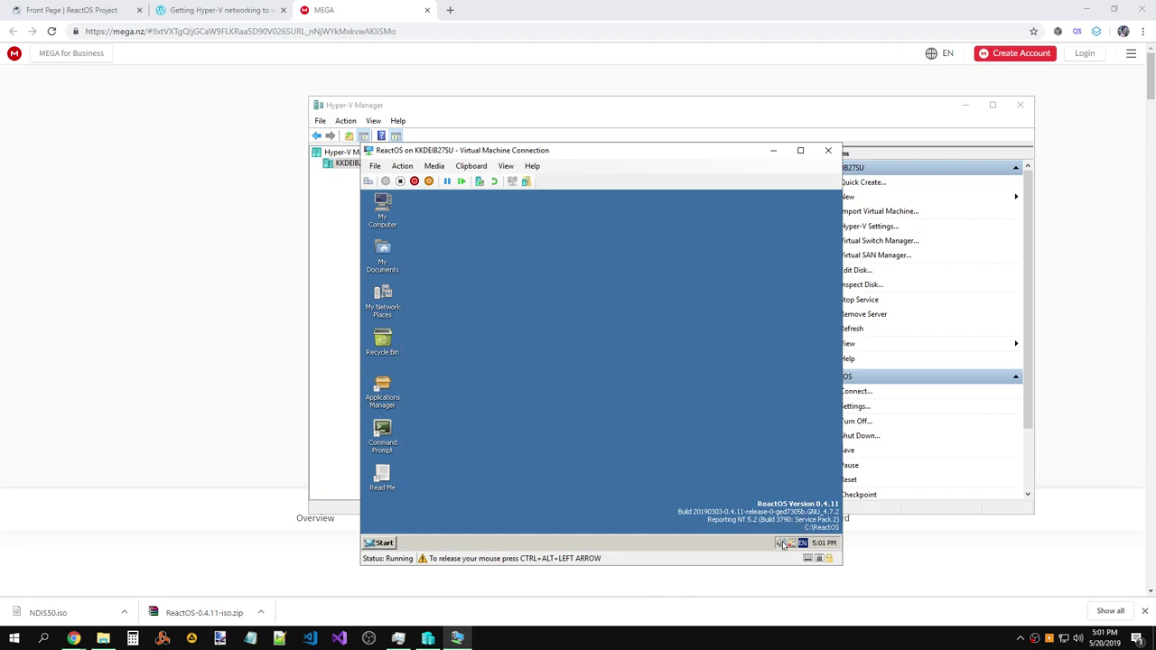
Restart ReactOS inside the virtual machine and boot the default ReactOS entry again.
left_click(380, 542)
left_click(422, 524)
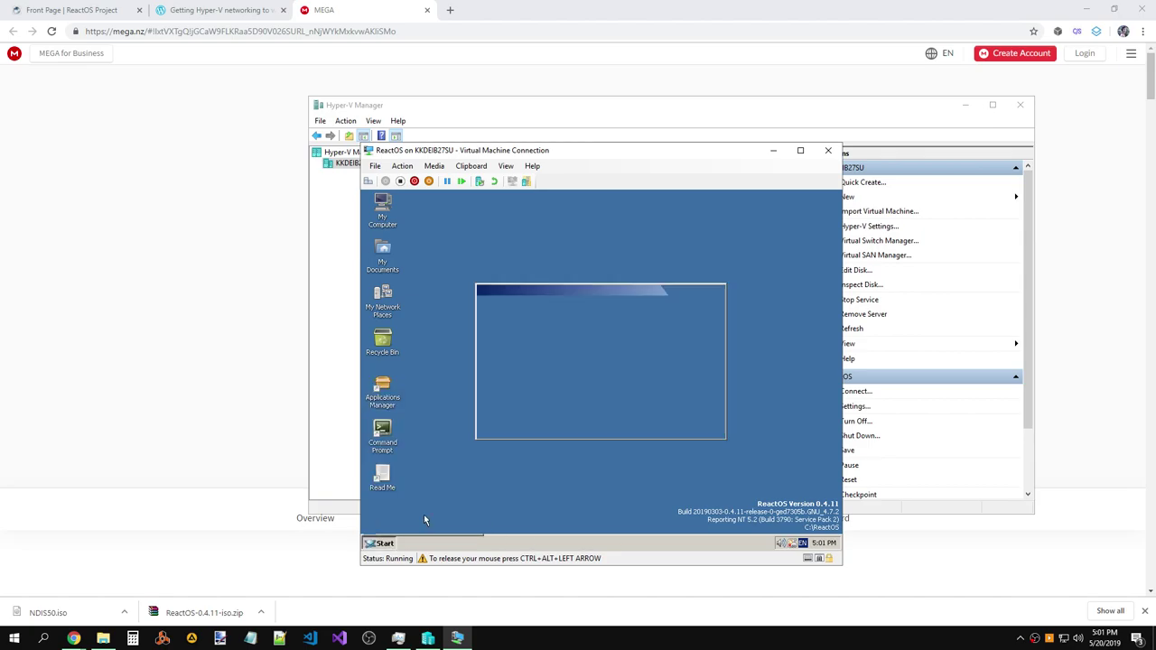
left_click(583, 371)
left_click(582, 389)
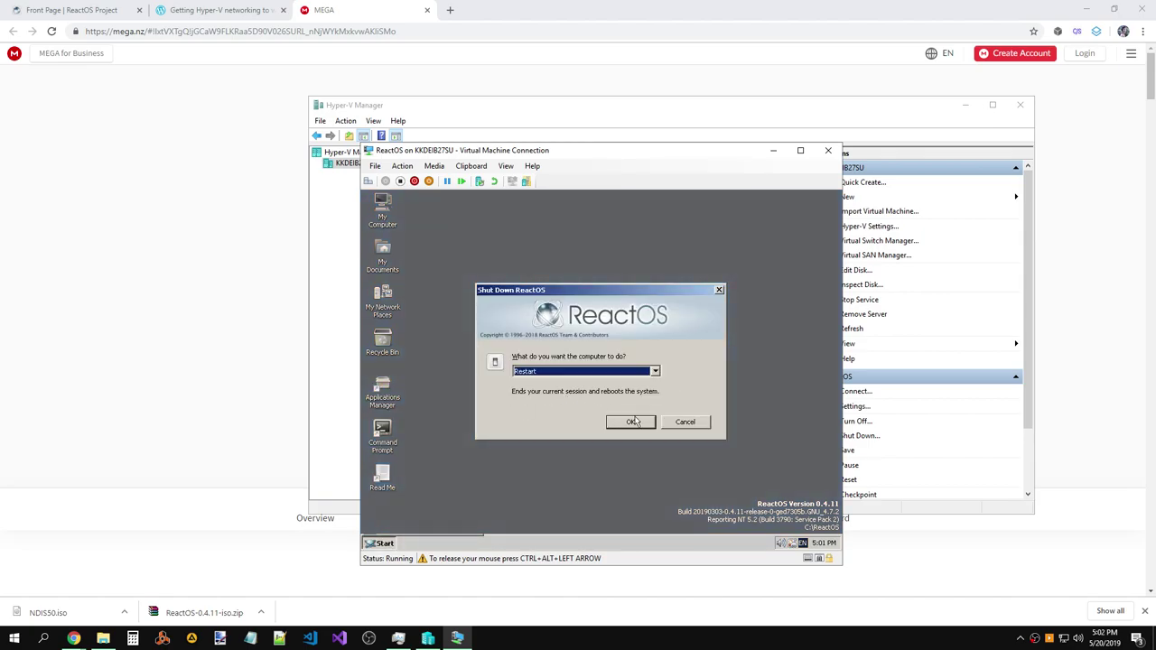
left_click(631, 422)
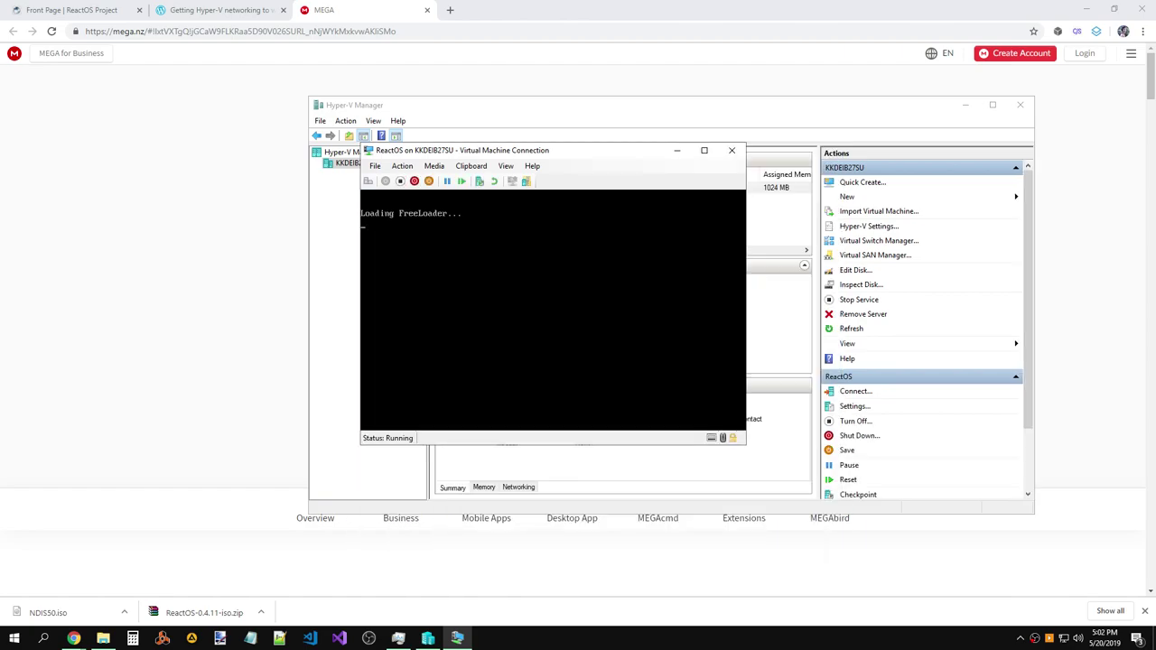
key("Return")
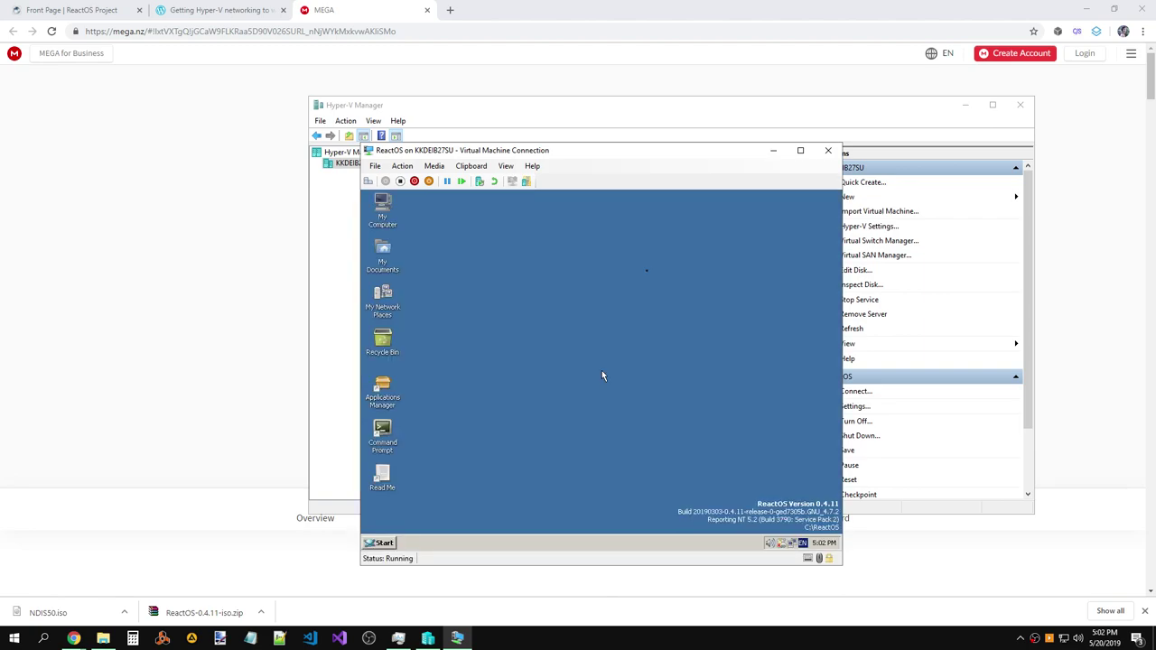
Run the New Hardware Wizard for the Other ACPI device with automatic driver installation and close it.
left_click(602, 376)
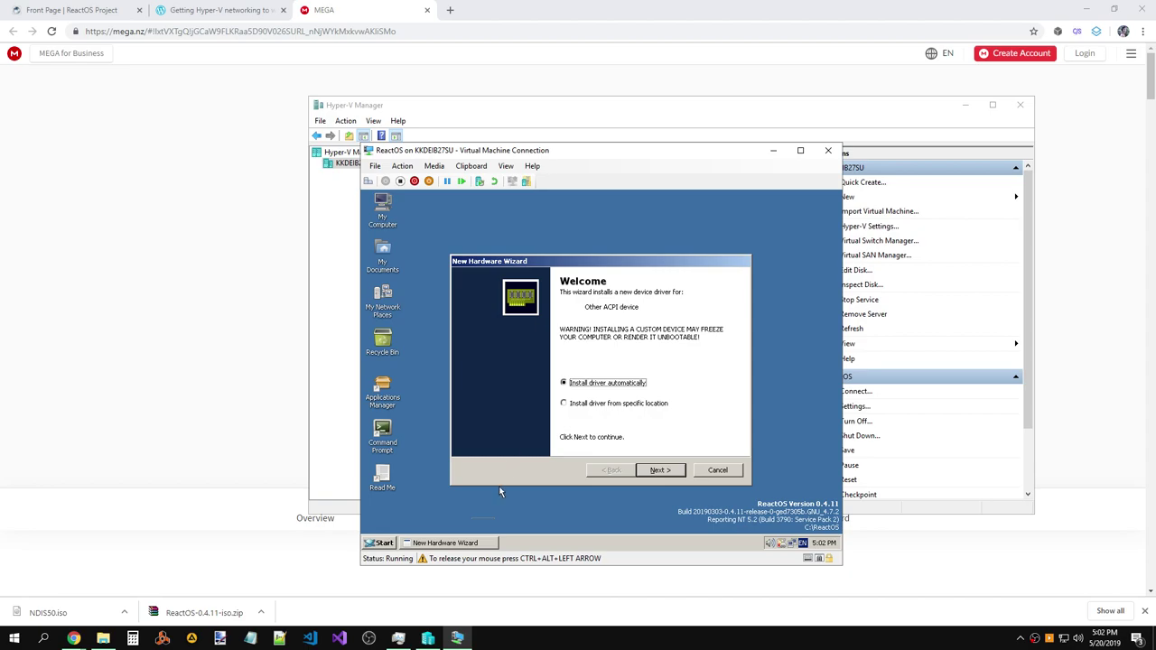
left_click(656, 470)
left_click(660, 470)
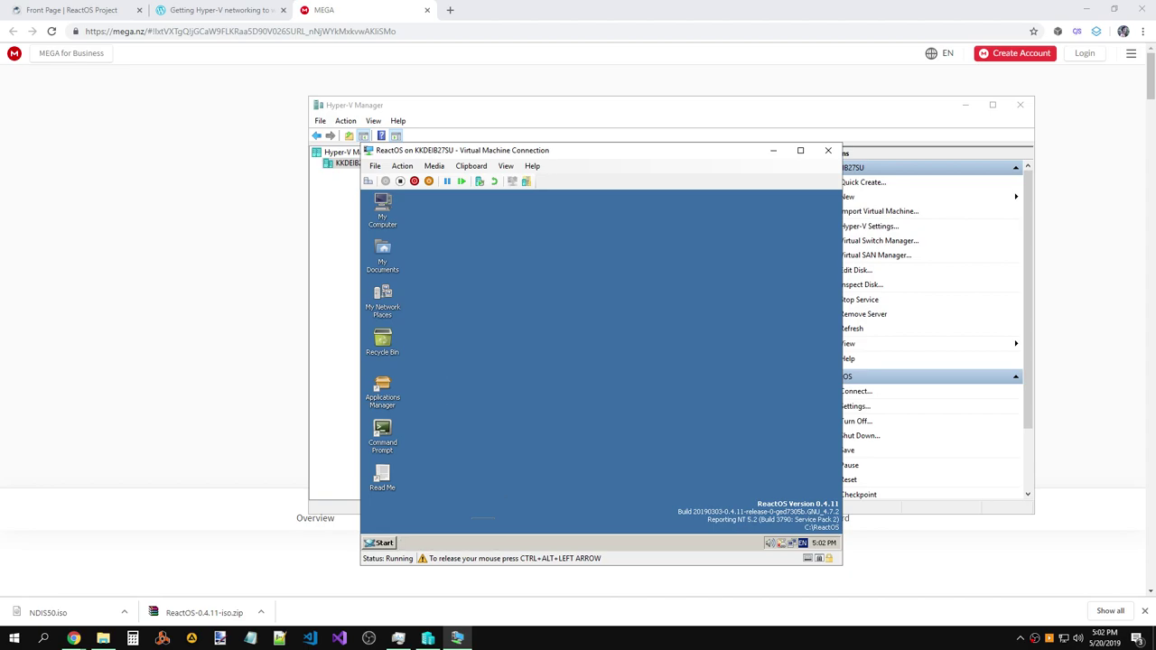
Check the network connection's general status and DHCP address details in ReactOS, and close its properties.
left_click(657, 471)
left_click(658, 470)
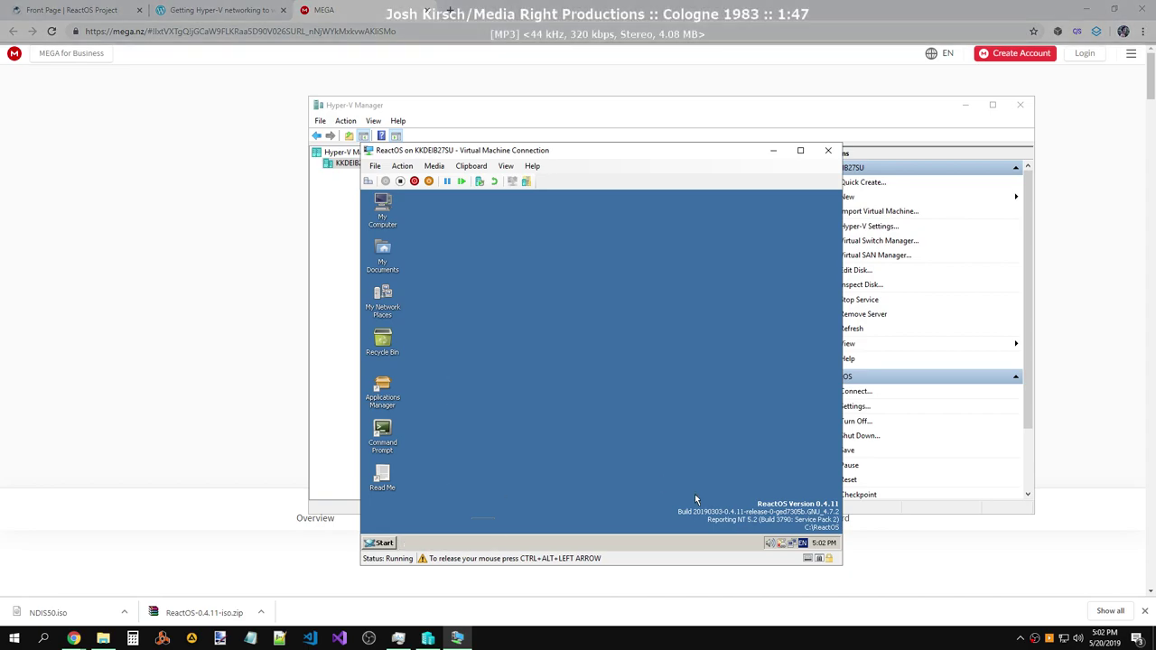
double_click(795, 544)
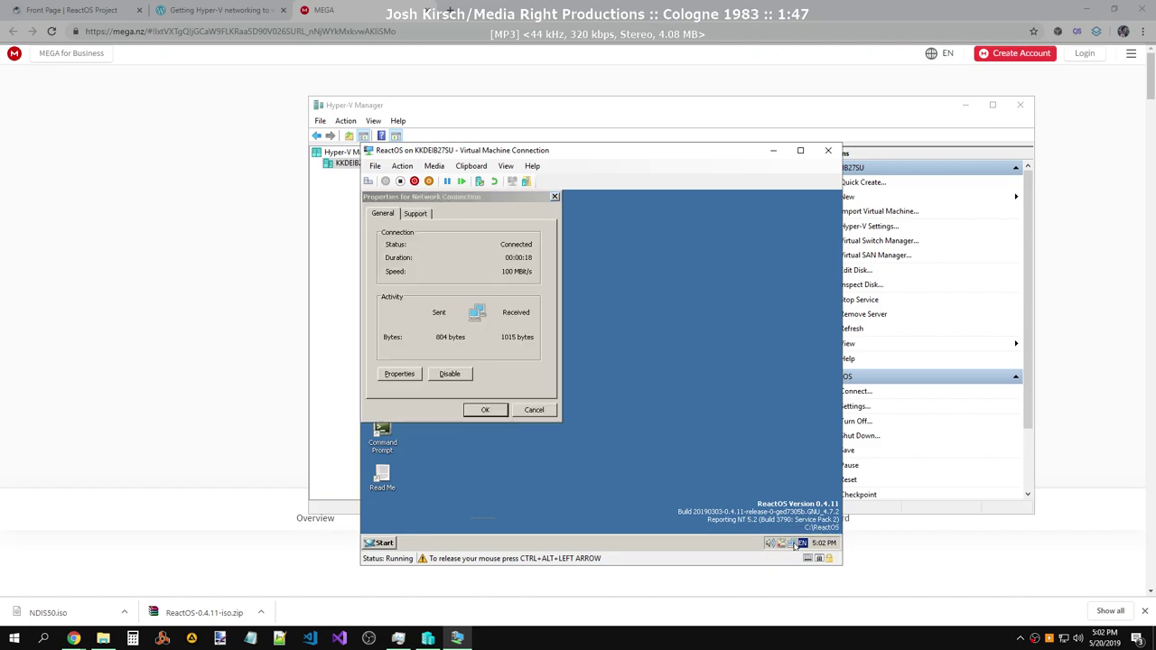
left_click(418, 217)
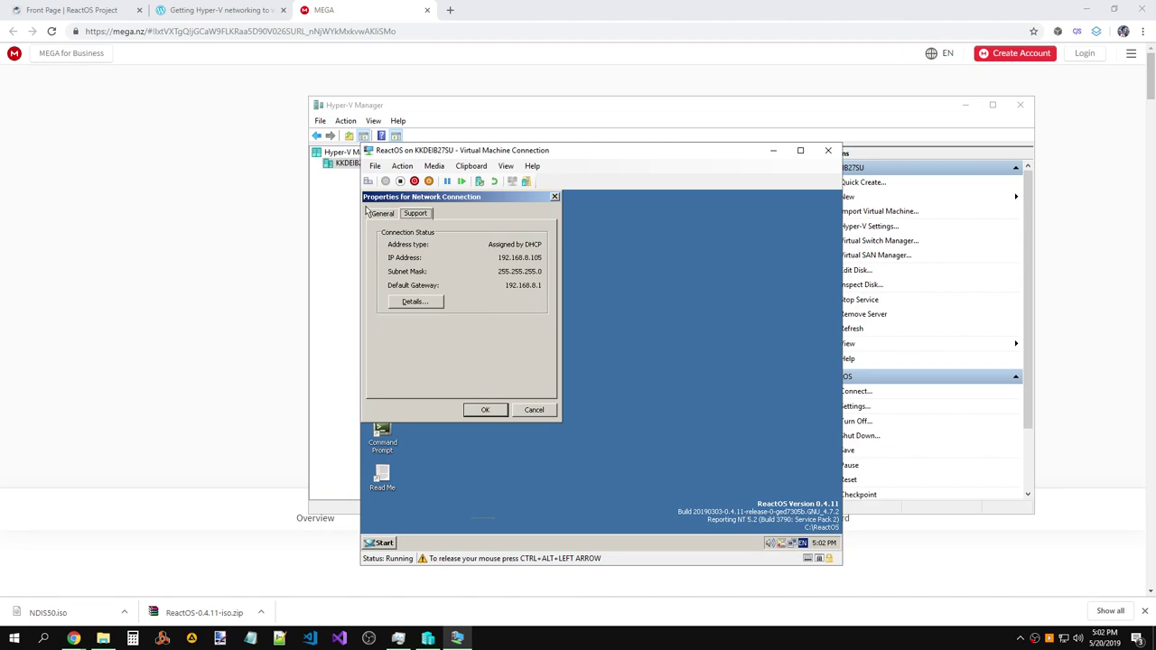
left_click(382, 215)
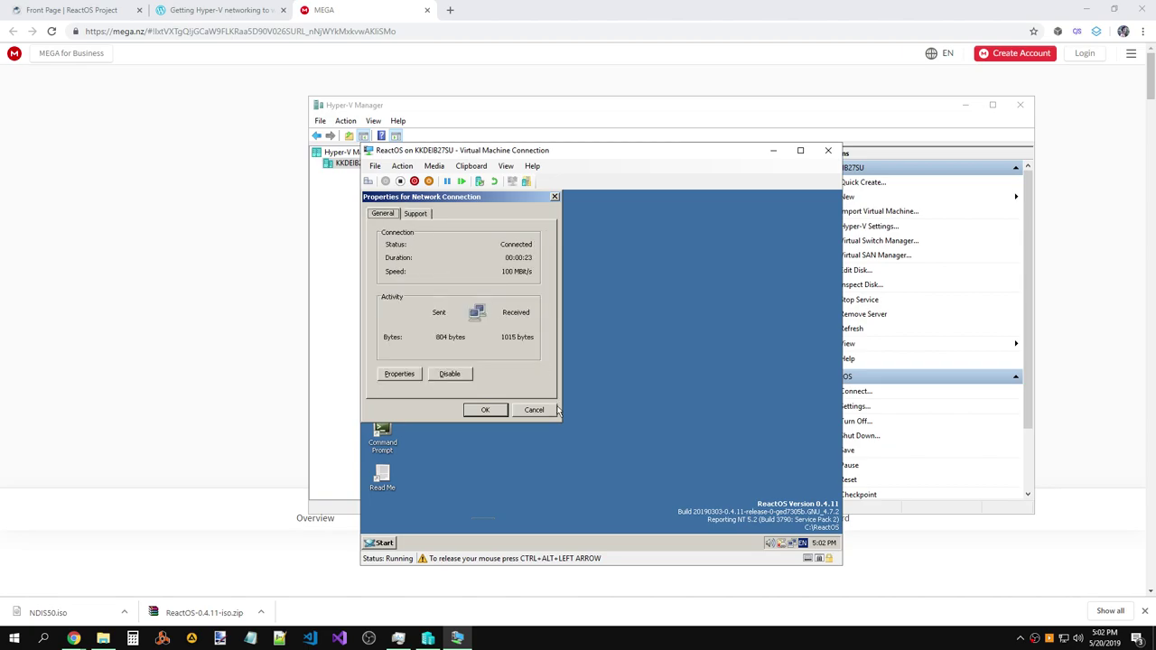
left_click(483, 410)
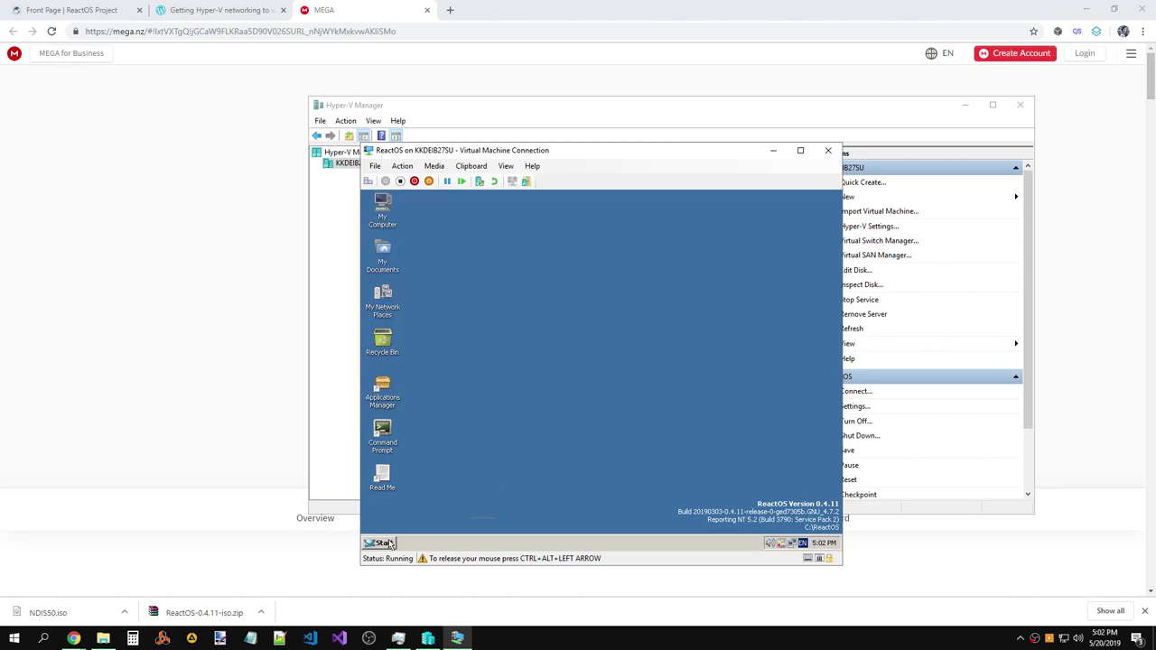
Open the ReactOS Command Prompt and ping 8.8.8.8 to test internet access.
double_click(379, 450)
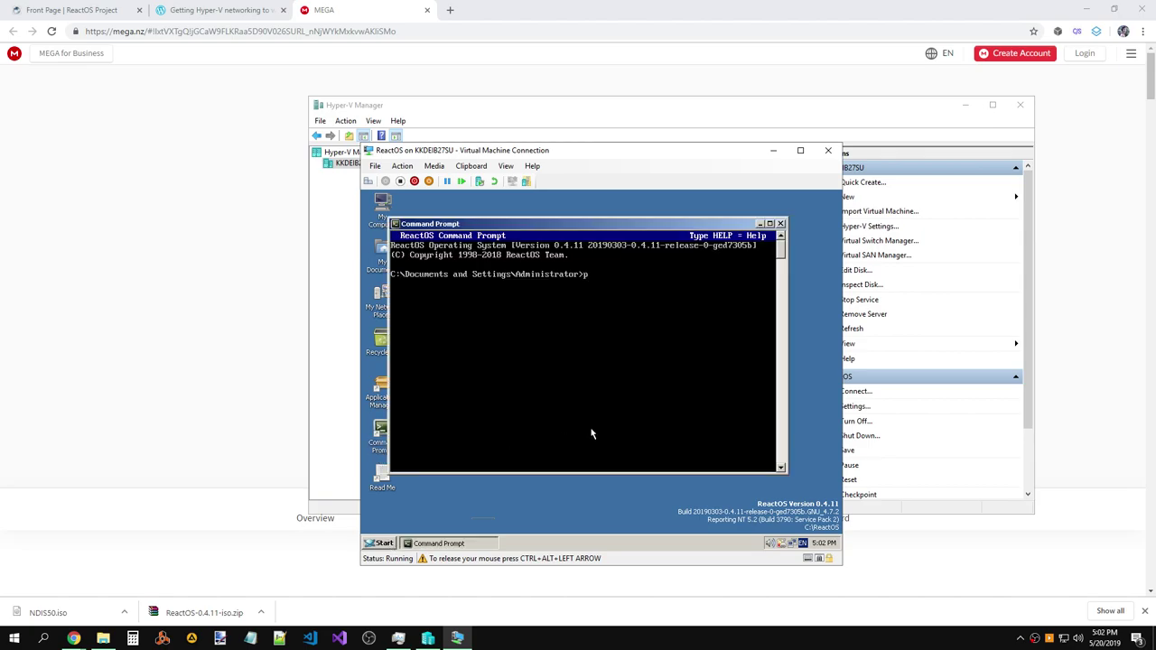
type("ping 8.8.8.8")
key("Return")
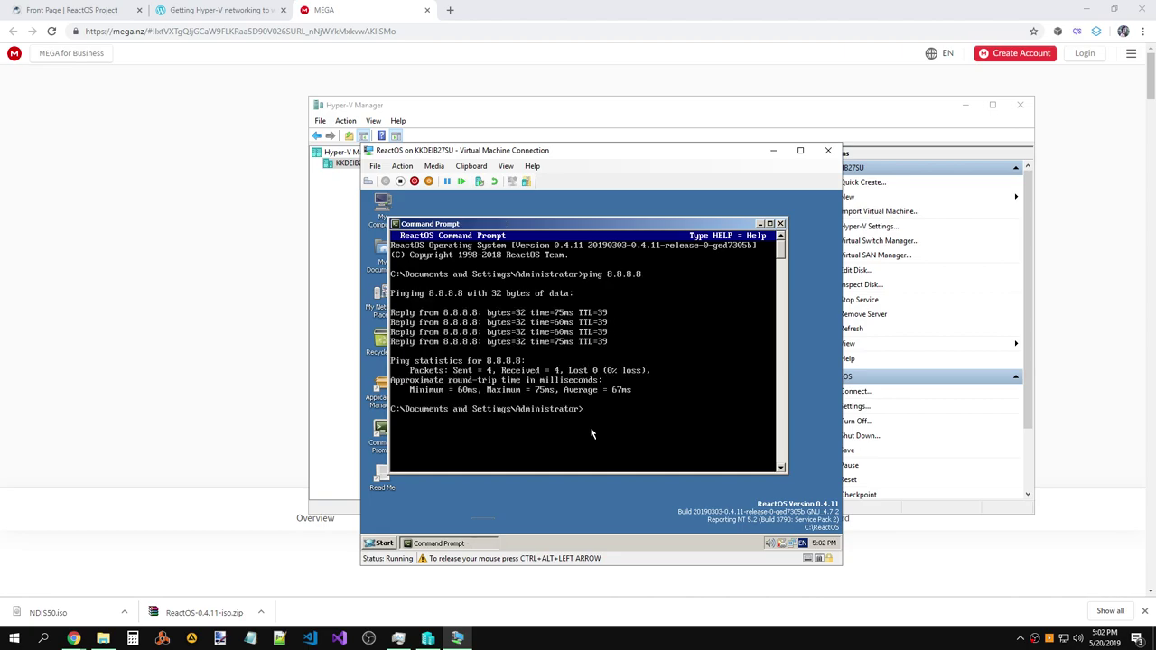
Open ReactOS Applications Manager, show the Internet & Network category, and maximize its window.
left_click(380, 543)
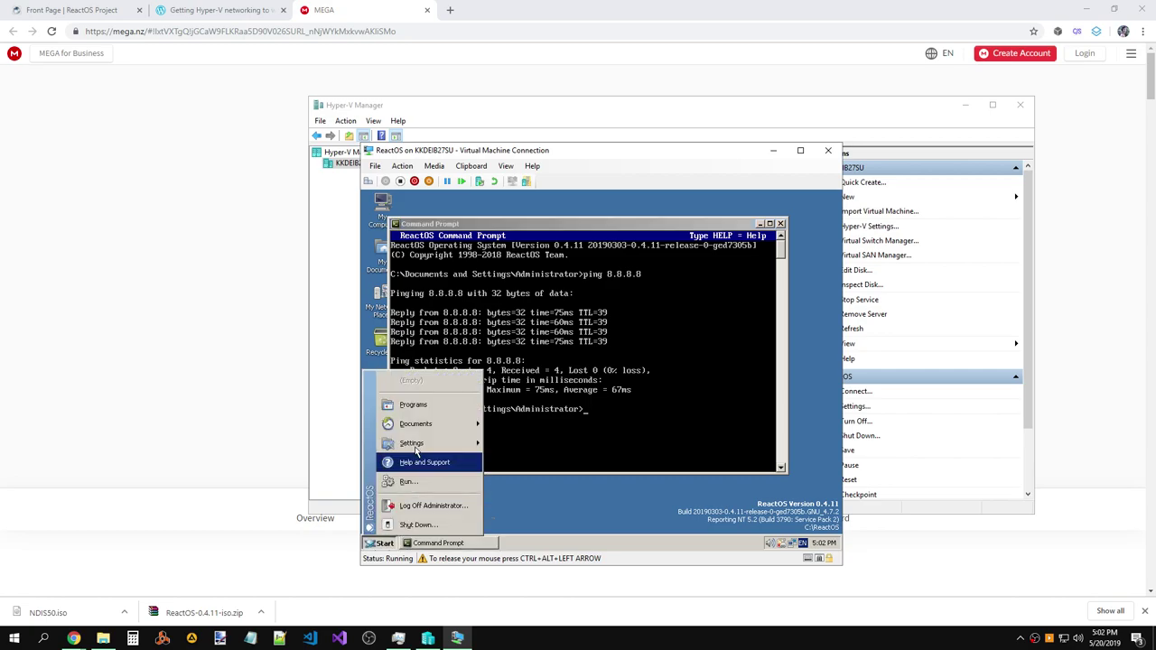
mouse_move(410, 417)
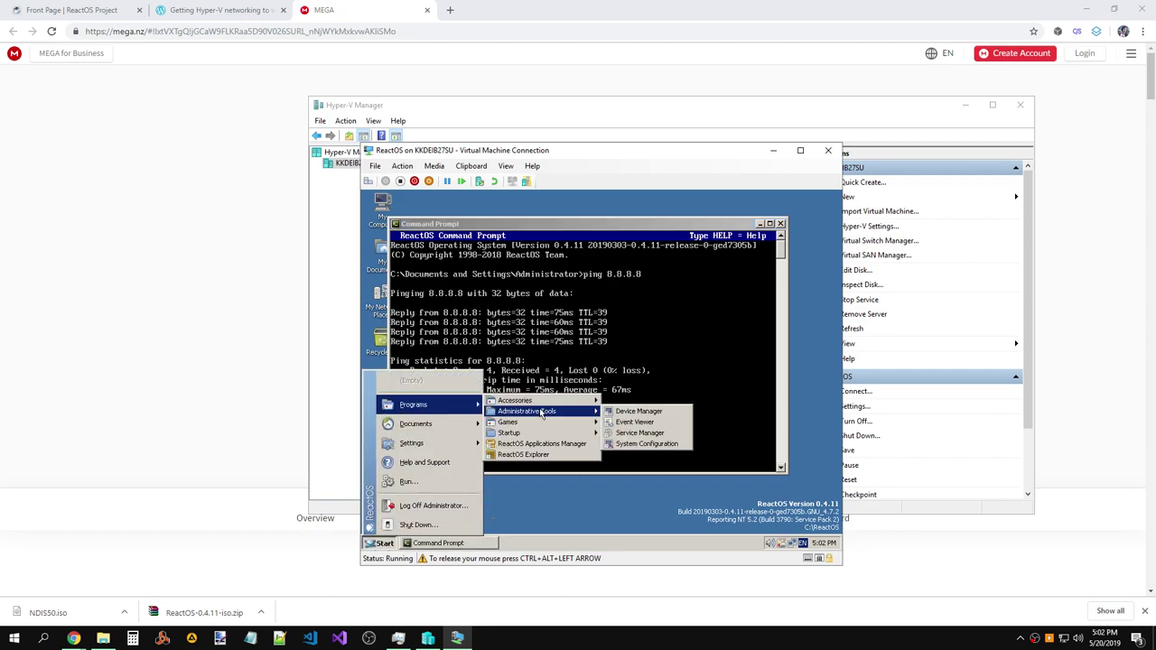
mouse_move(543, 406)
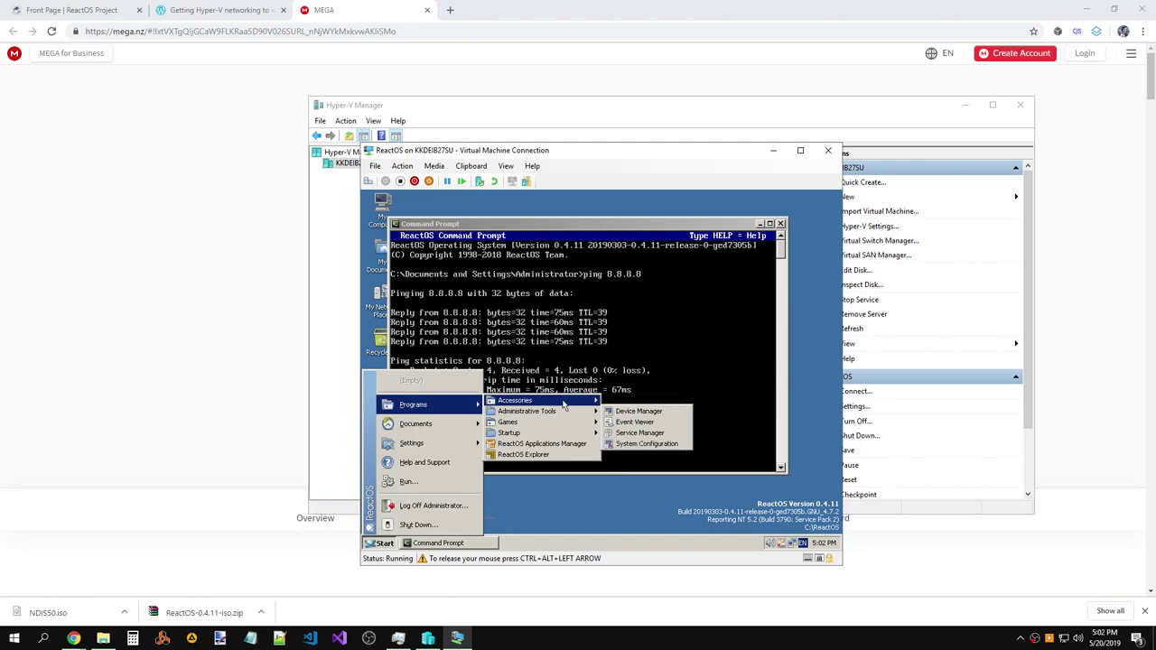
mouse_move(619, 405)
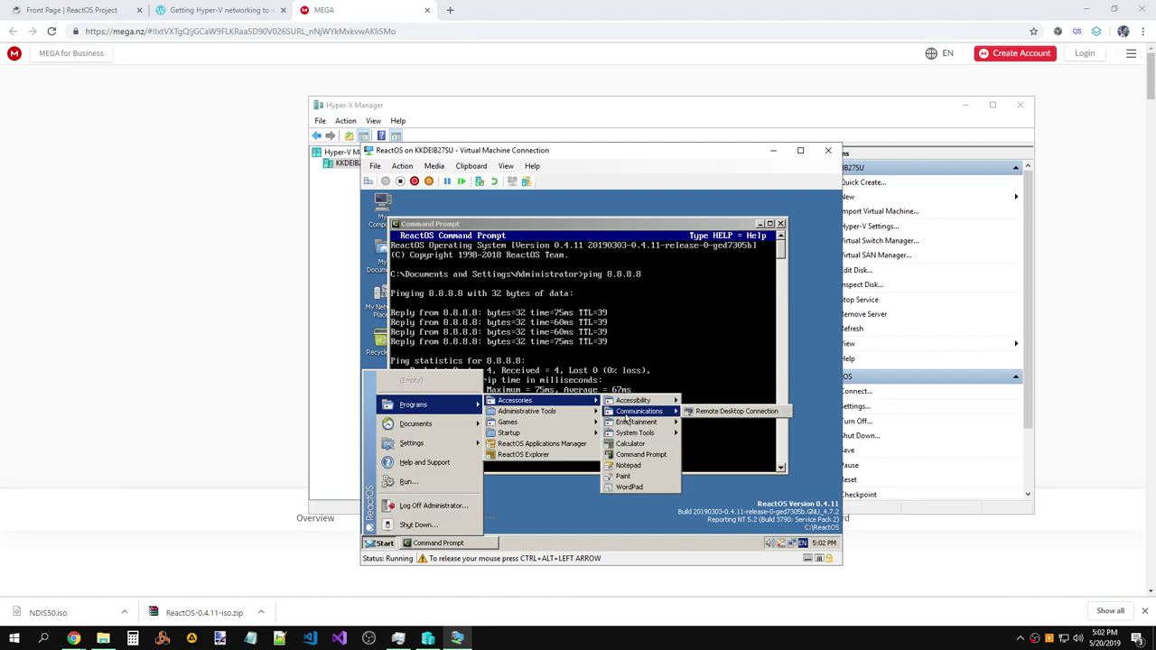
mouse_move(632, 434)
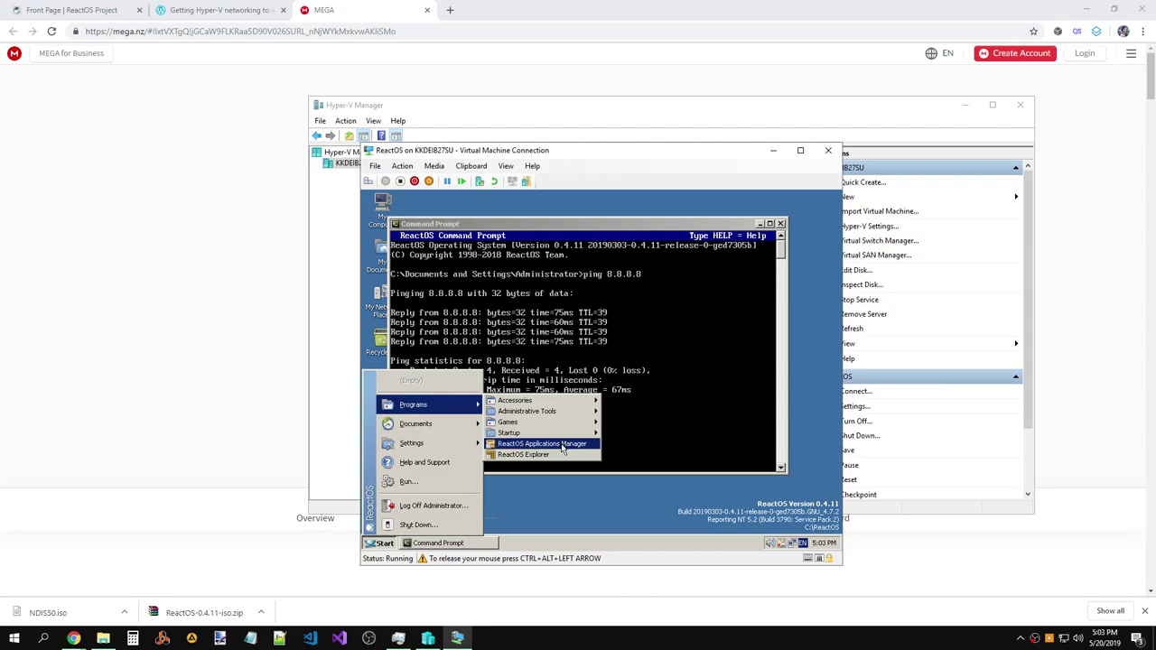
left_click(561, 448)
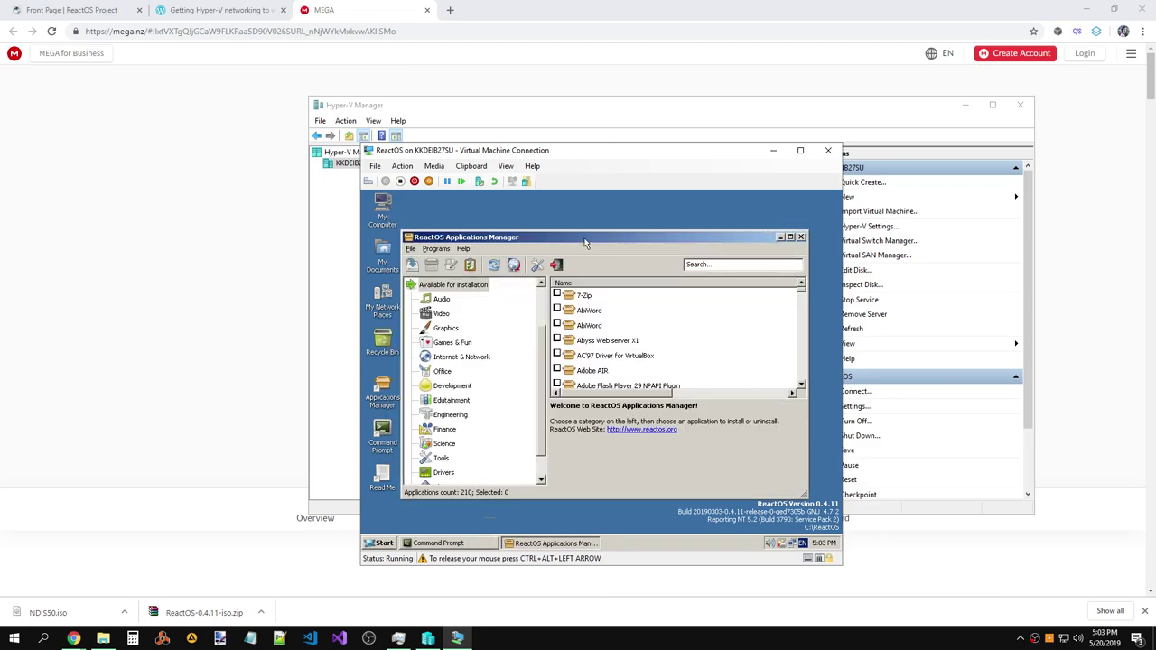
scroll(545, 364, "down", 1)
left_click(488, 344)
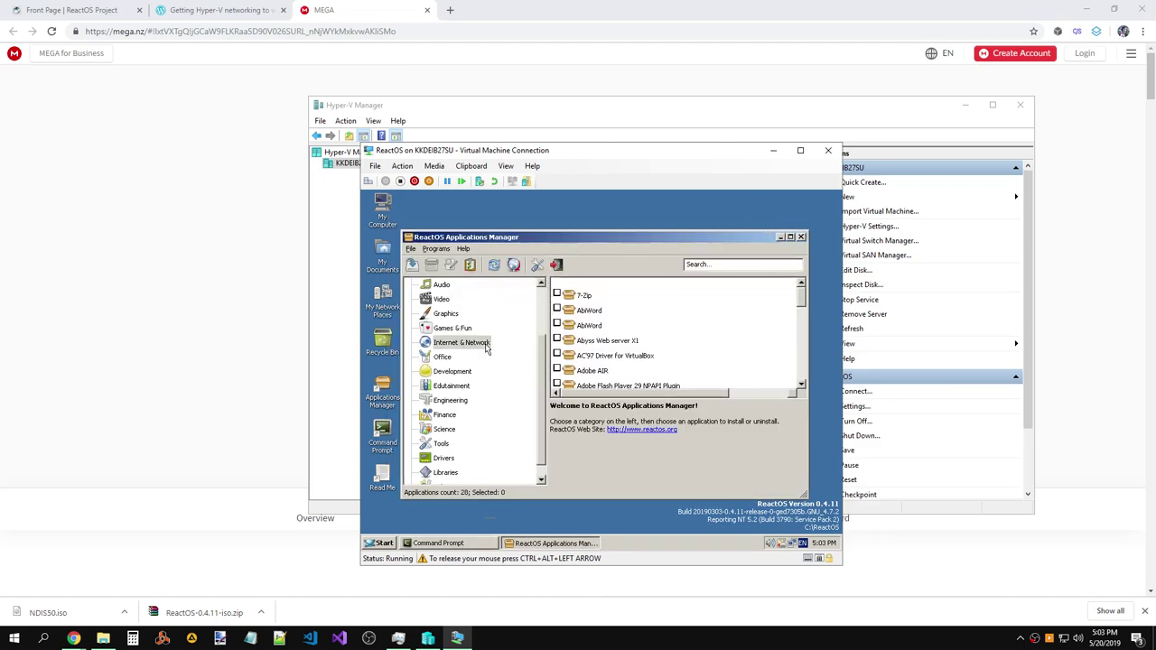
left_click(790, 237)
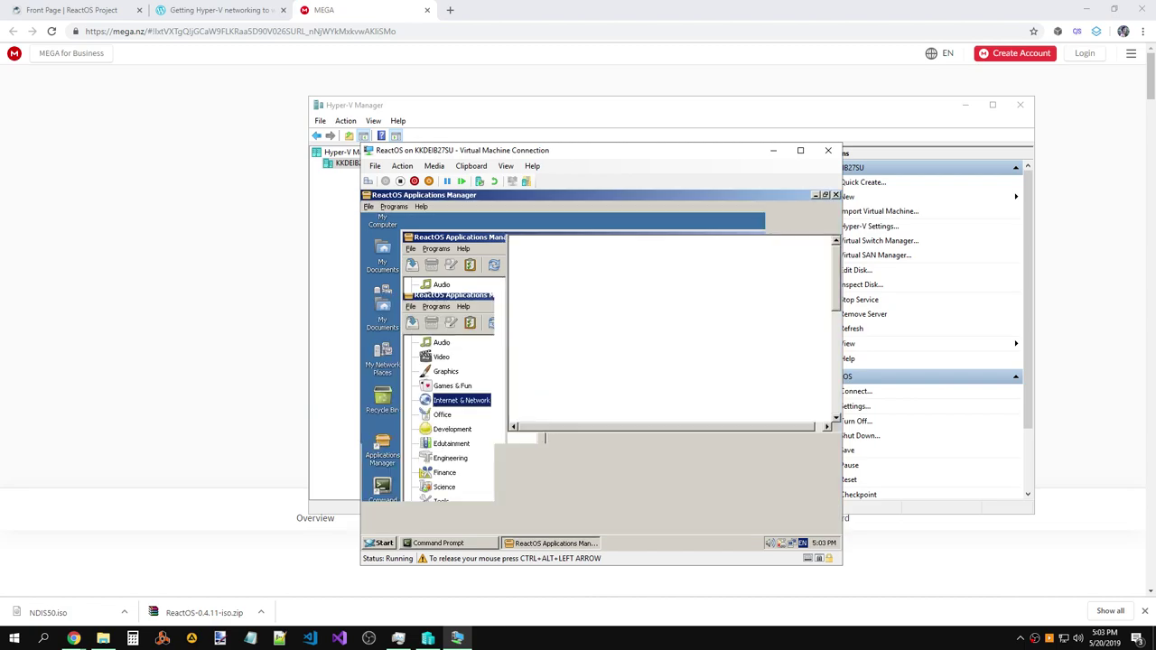
Find Mozilla Firefox 48 in the application list, mark it for installation, and start its download and setup.
scroll(836, 298, "down", 1)
left_click_drag(838, 298, 832, 388)
scroll(833, 361, "up", 2)
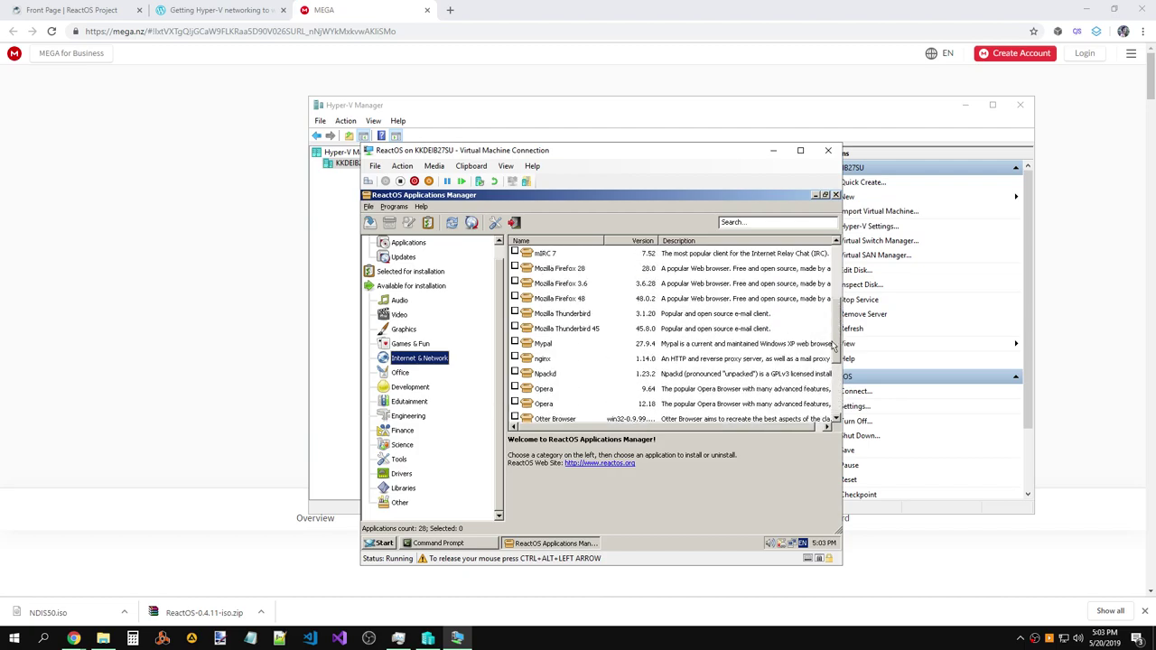
left_click(614, 343)
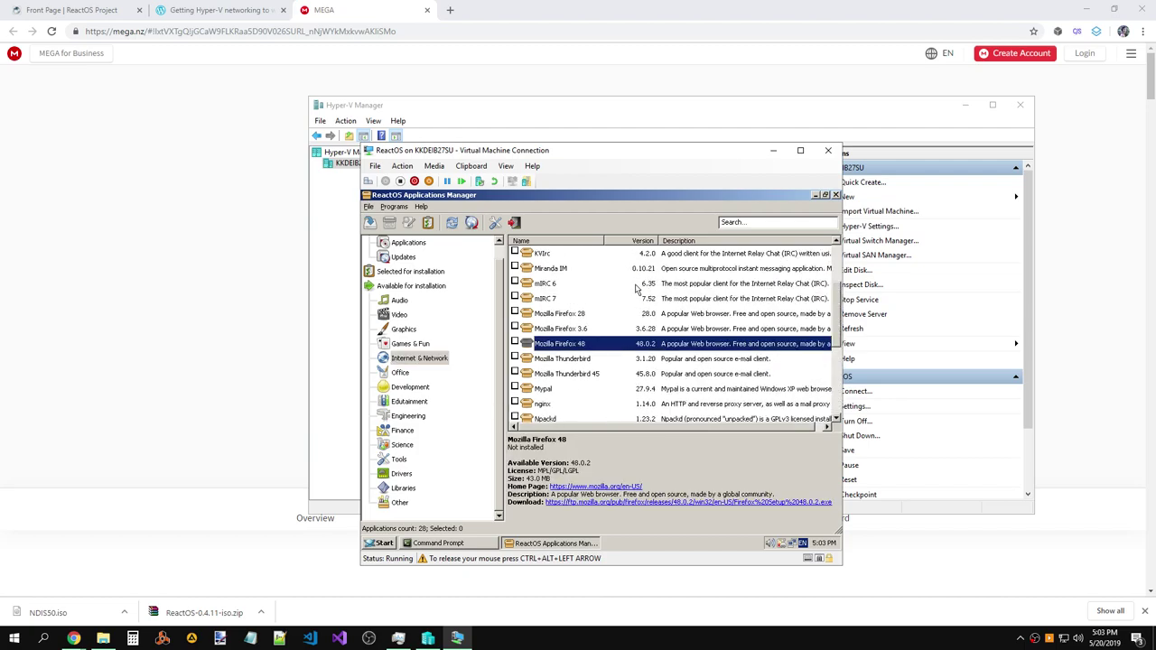
scroll(838, 303, "up", 2)
scroll(838, 316, "down", 1)
scroll(672, 334, "up", 1)
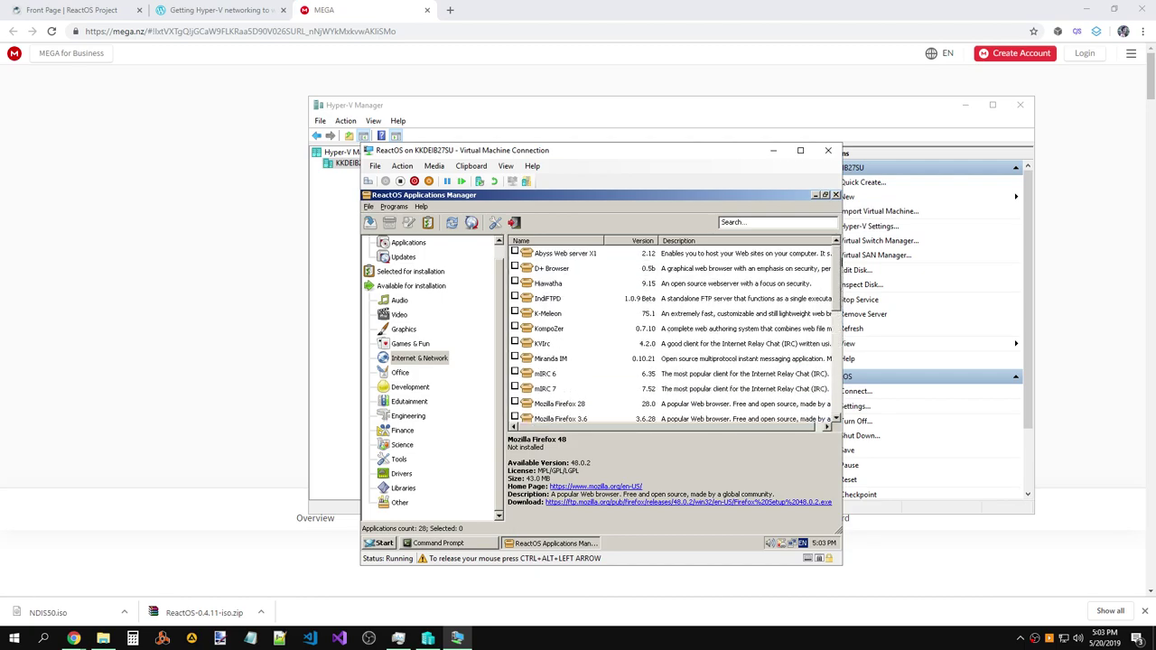
scroll(722, 377, "down", 1)
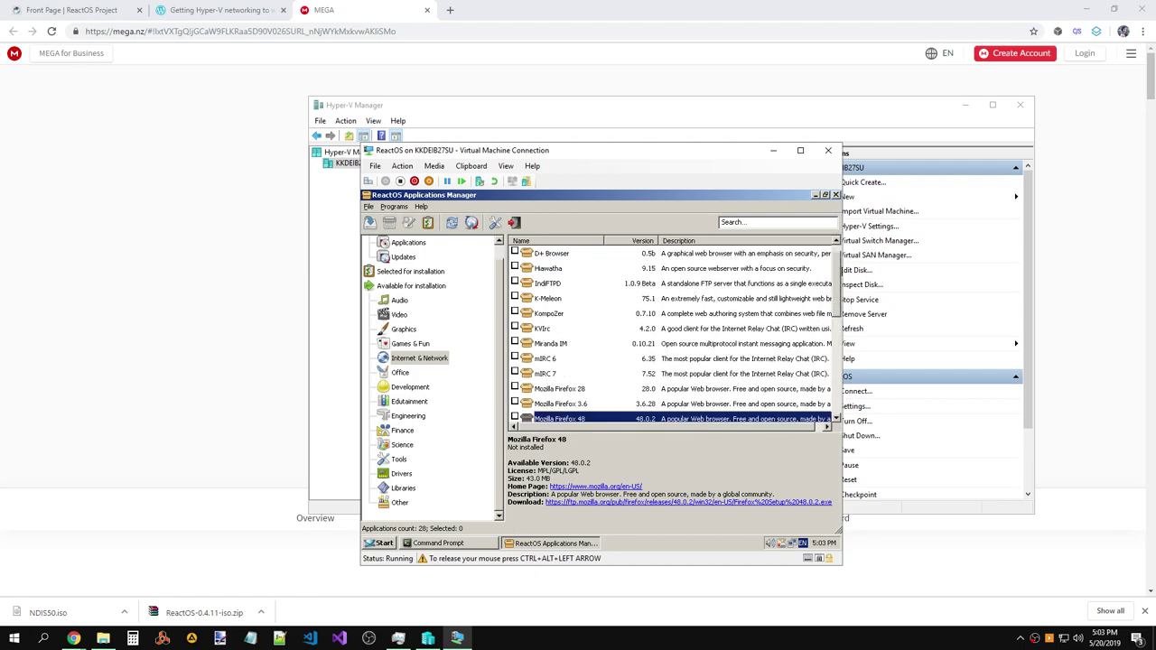
left_click(515, 418)
left_click_drag(837, 307, 839, 331)
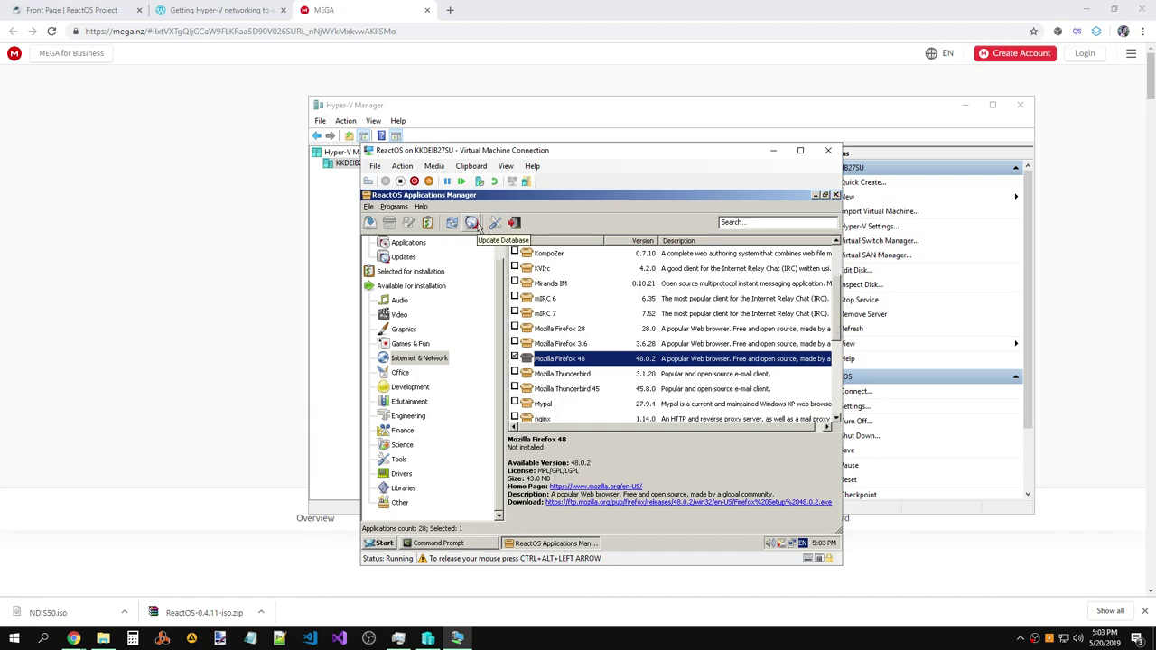
double_click(571, 358)
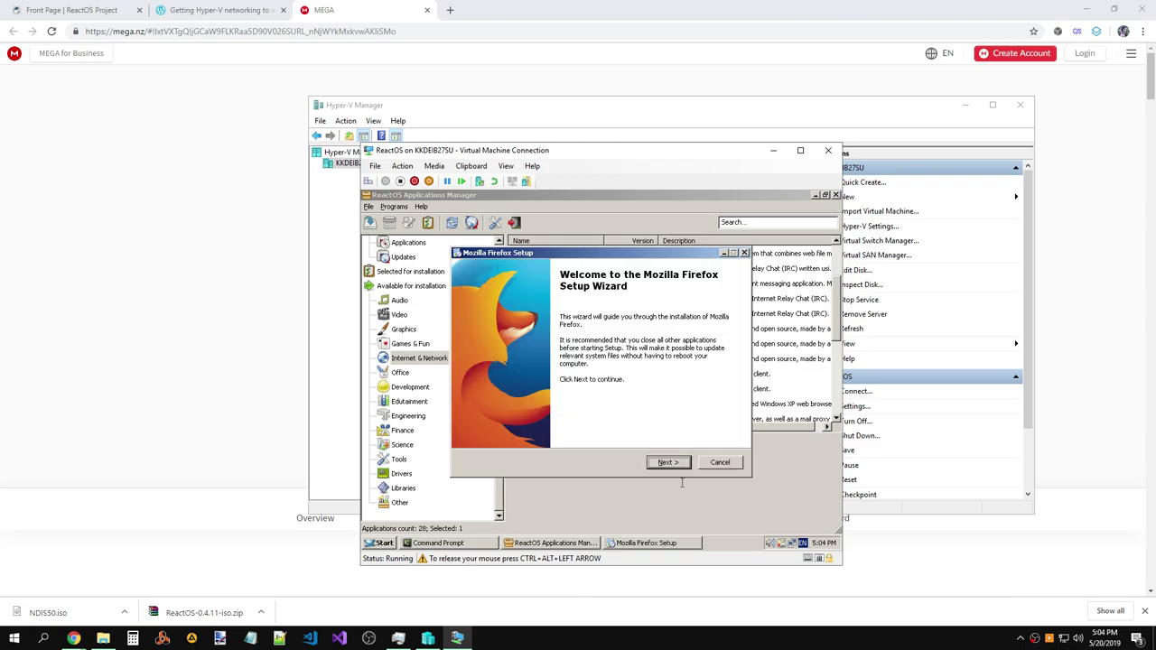
Install Firefox with the Standard setup as the default web browser and launch it on completion.
left_click(674, 468)
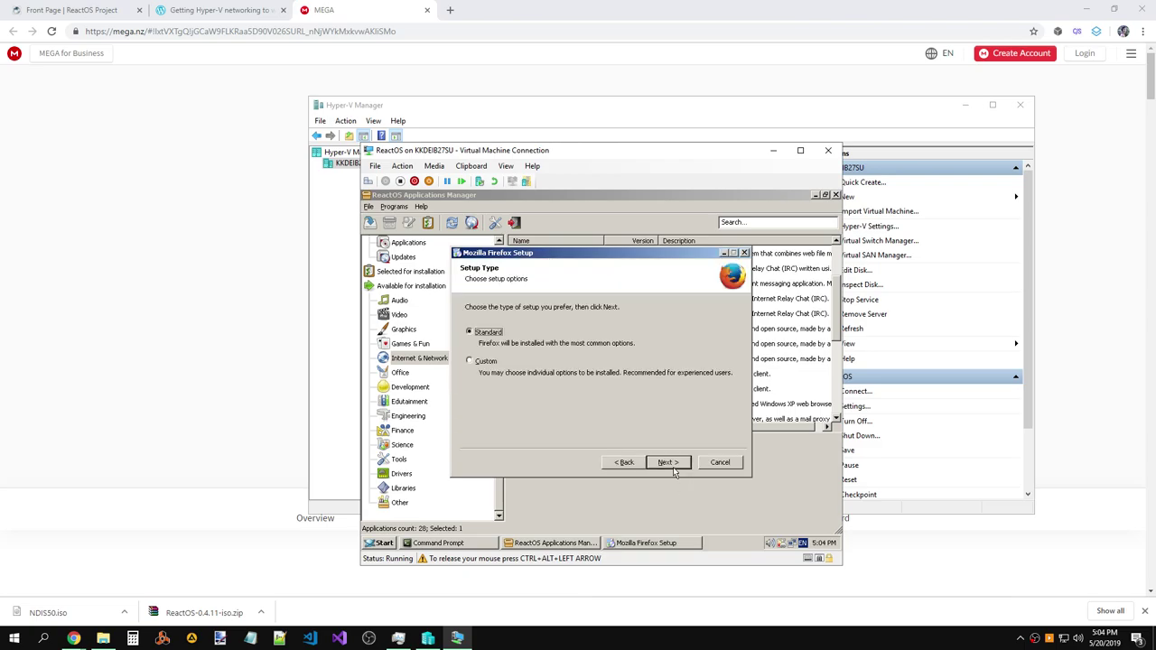
left_click(673, 467)
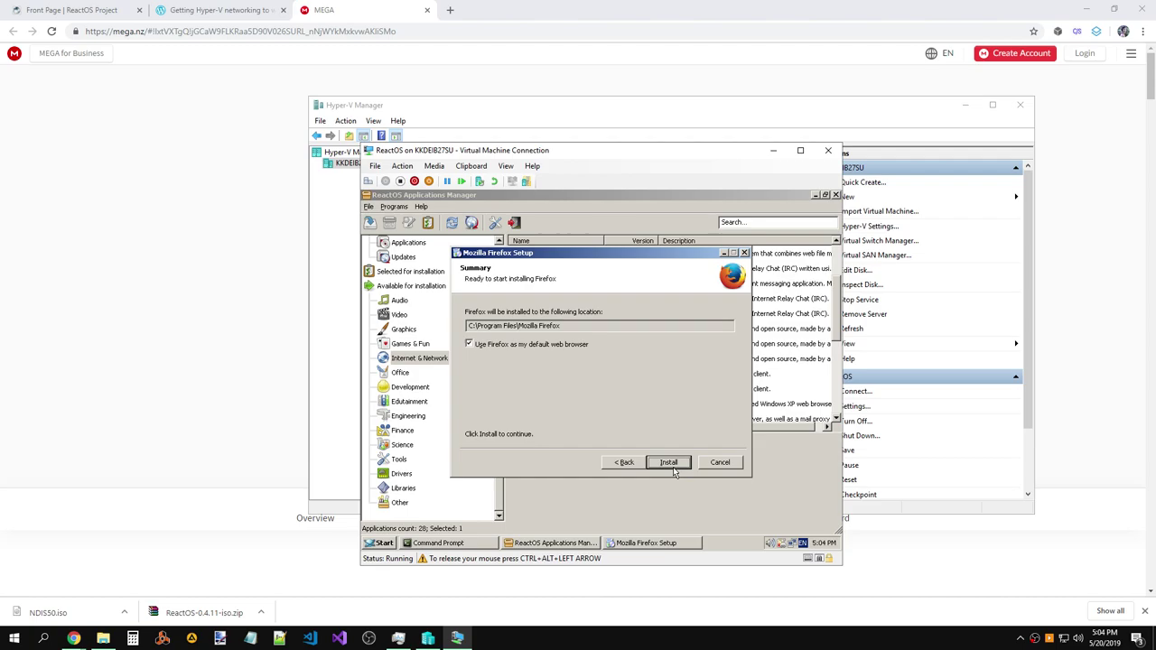
left_click(668, 462)
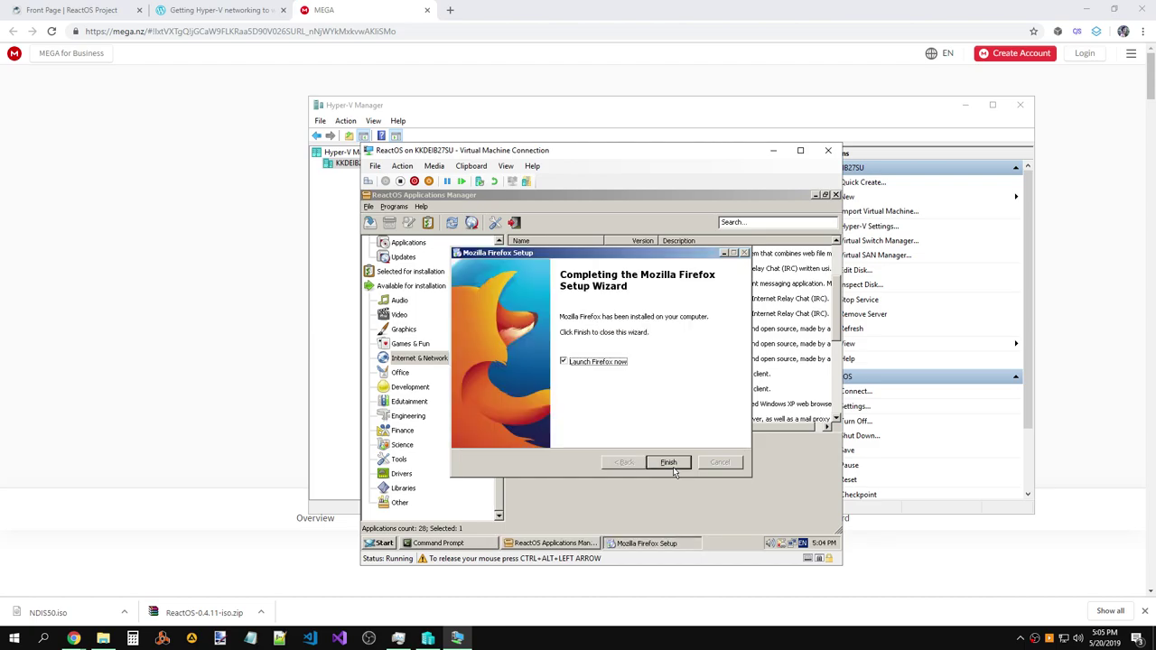
left_click(668, 462)
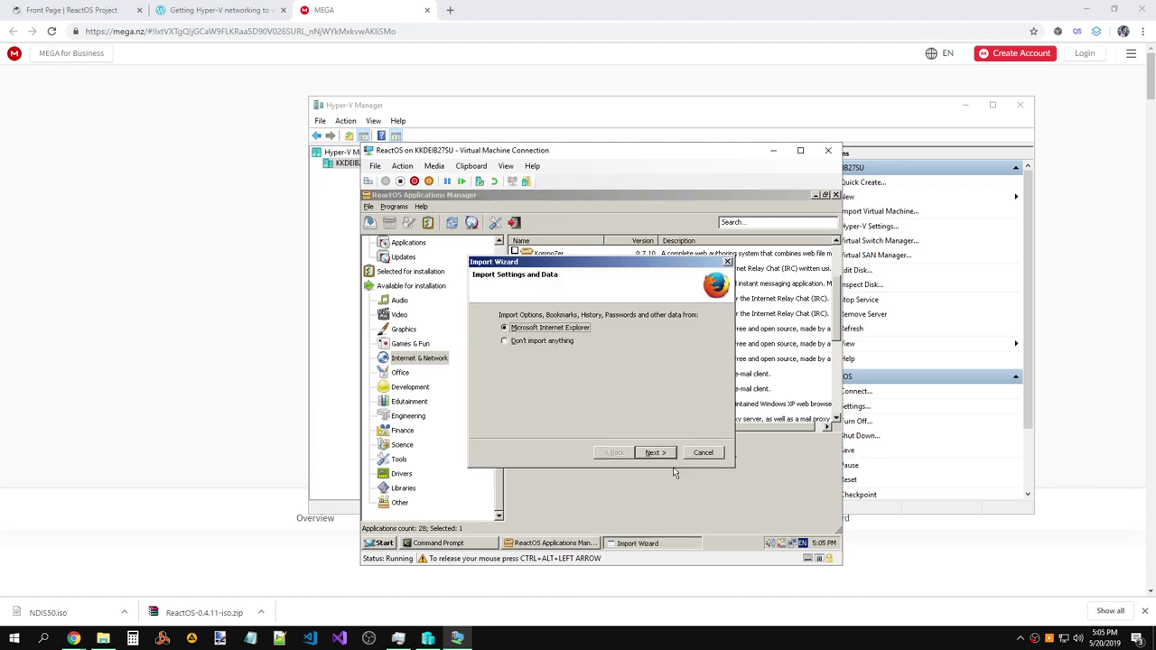
Import the settings and data from Microsoft Internet Explorer into Firefox and finish the import wizard.
left_click(665, 453)
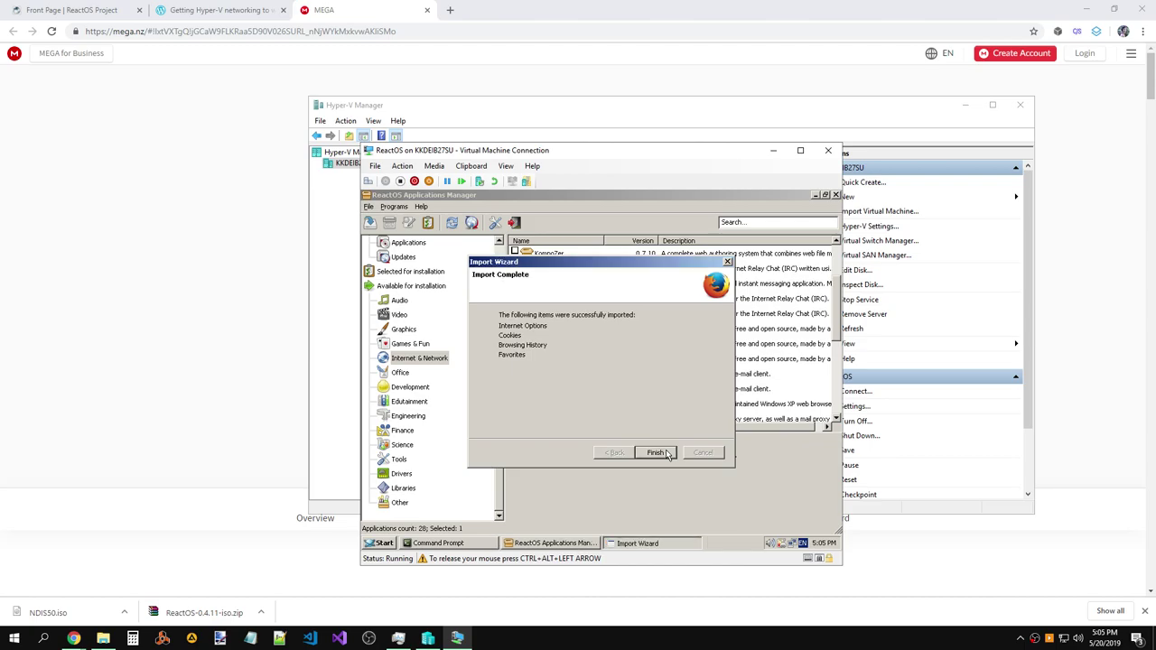
left_click(656, 452)
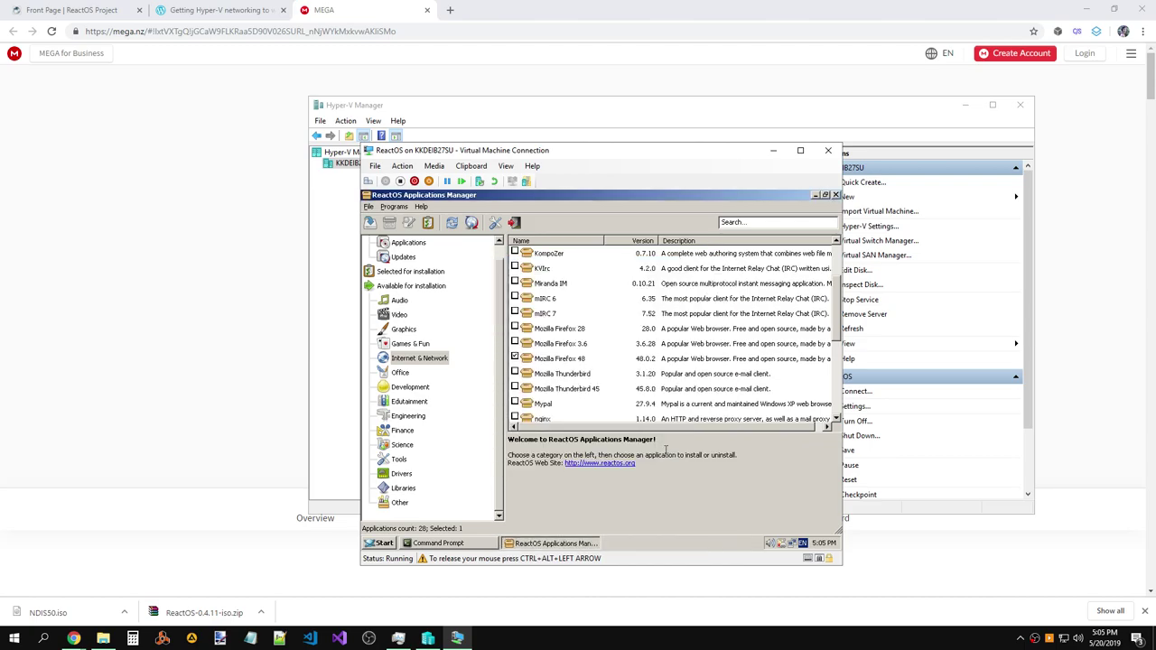
Minimize the Firefox and Applications Manager windows to reveal the ReactOS desktop.
left_click(816, 195)
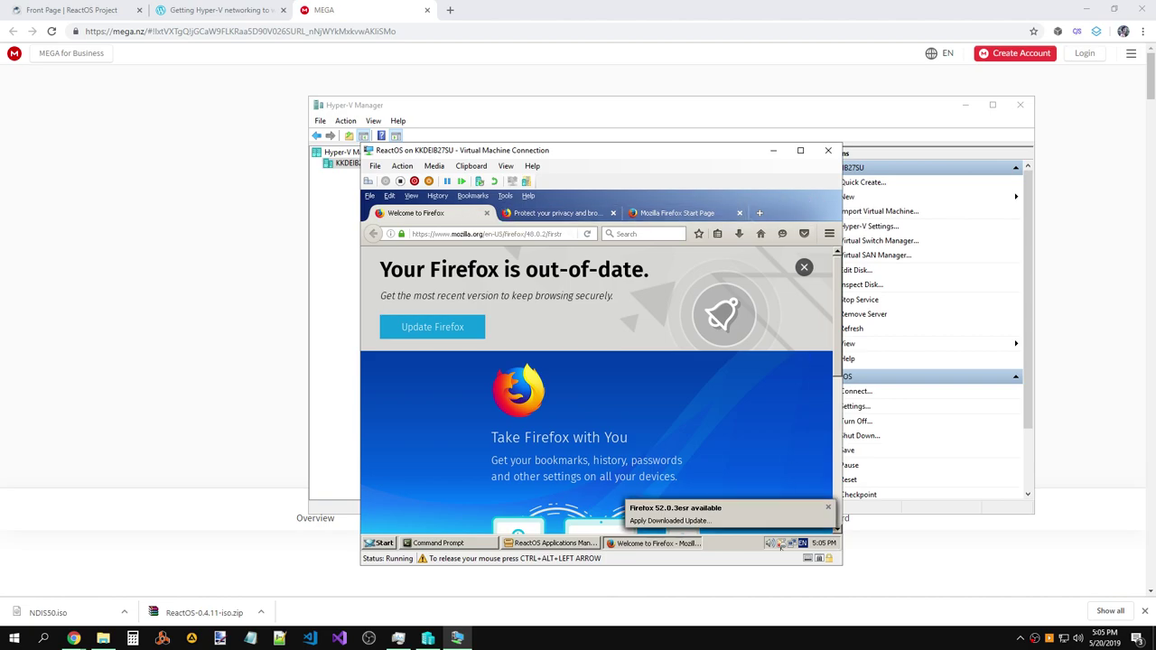
left_click(749, 547)
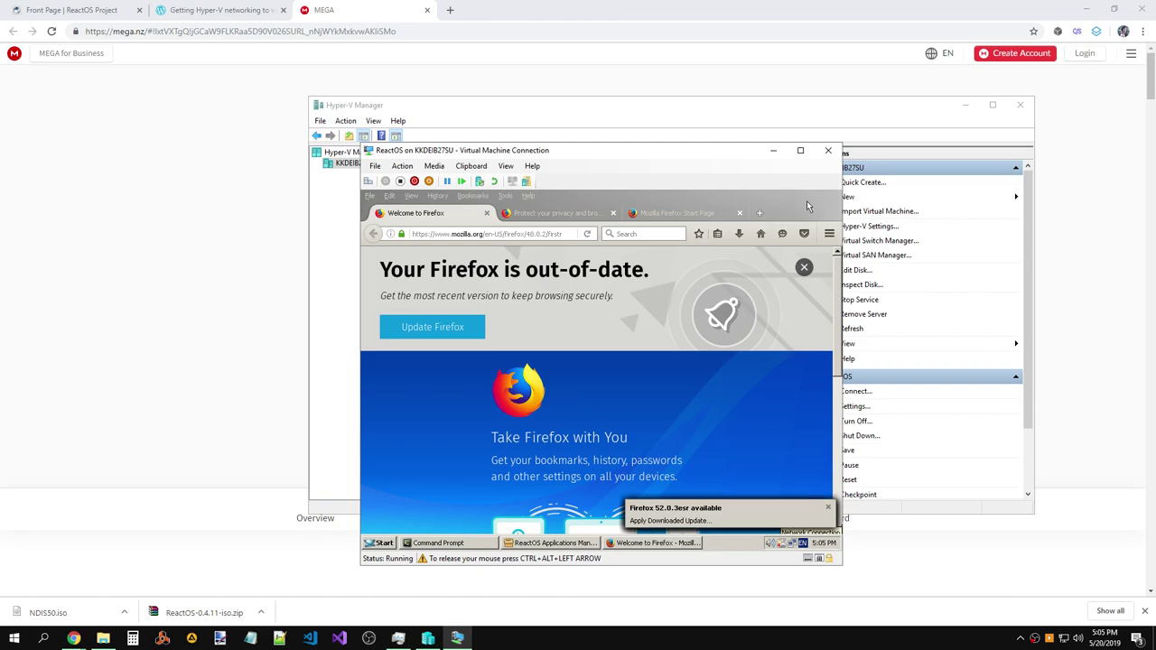
left_click(631, 543)
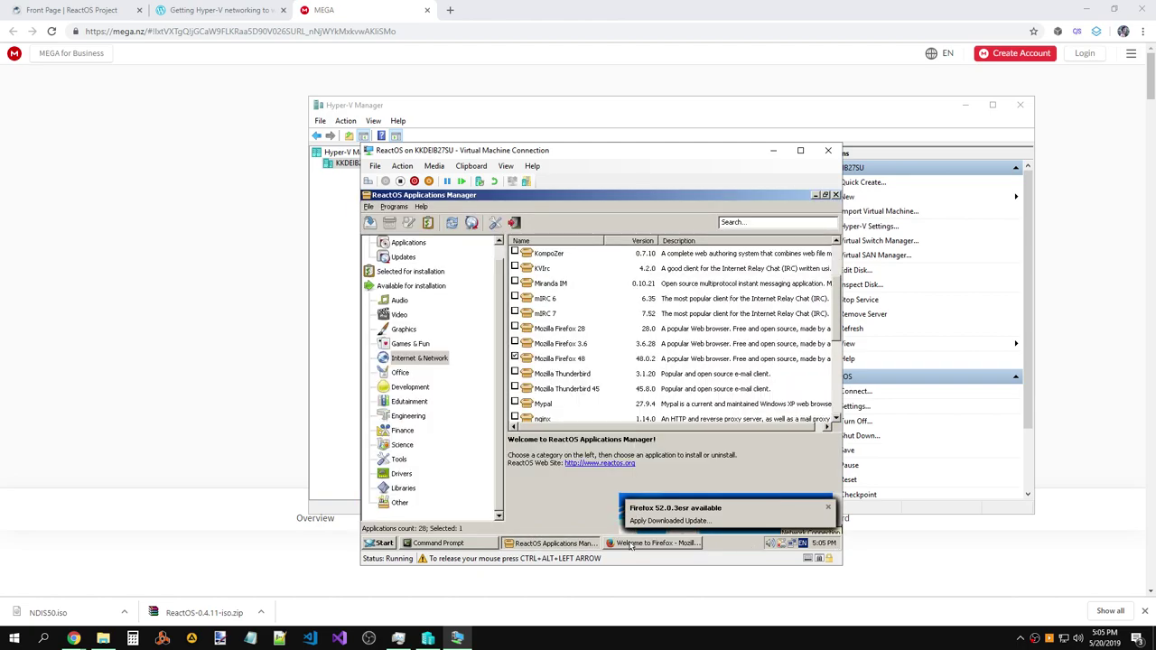
left_click(552, 543)
Open the desktop's display properties, preview the Angelus_02_ROSWP_4-3_1024x768 wallpaper and restore (None), and show the screen area settings.
right_click(512, 365)
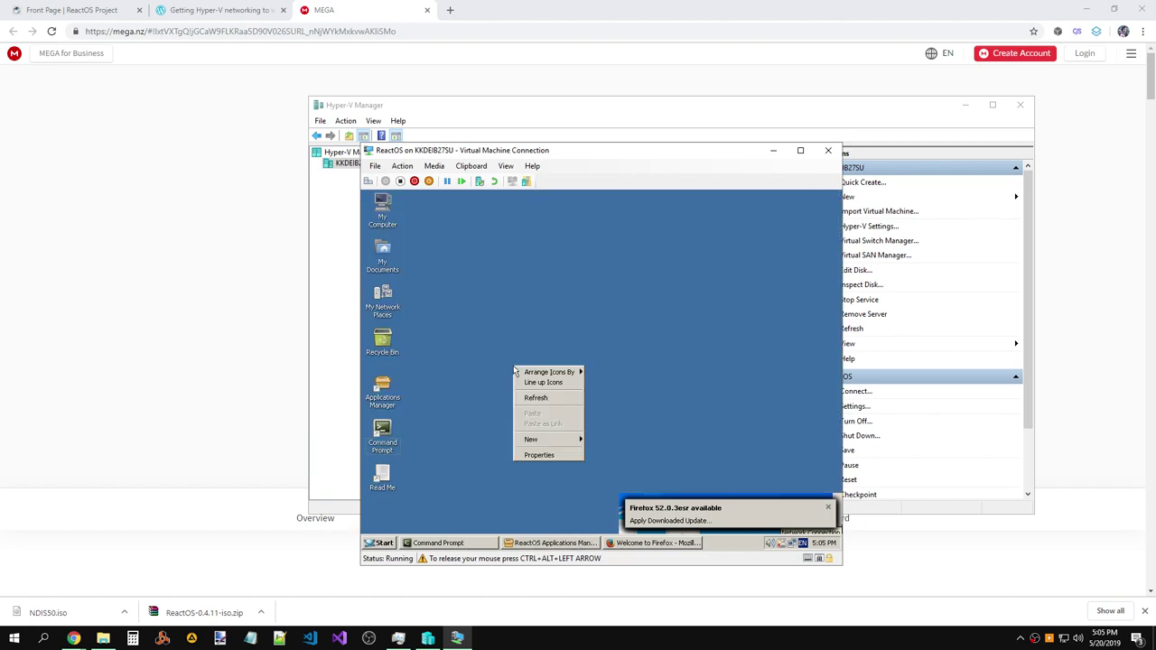
left_click(552, 455)
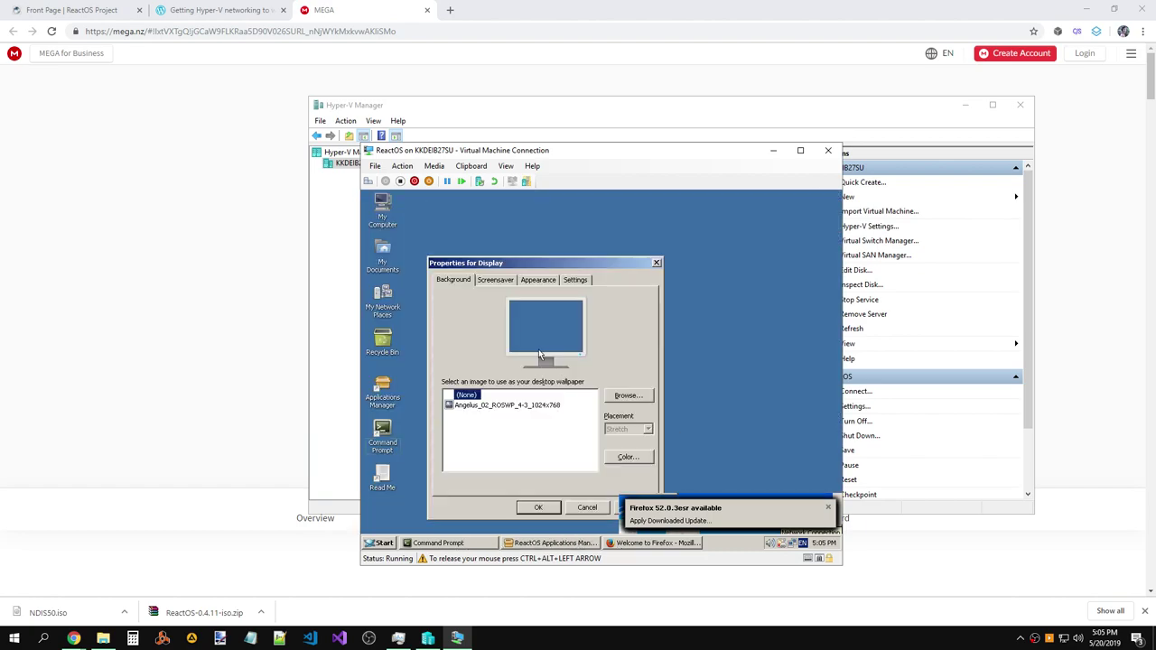
left_click(490, 408)
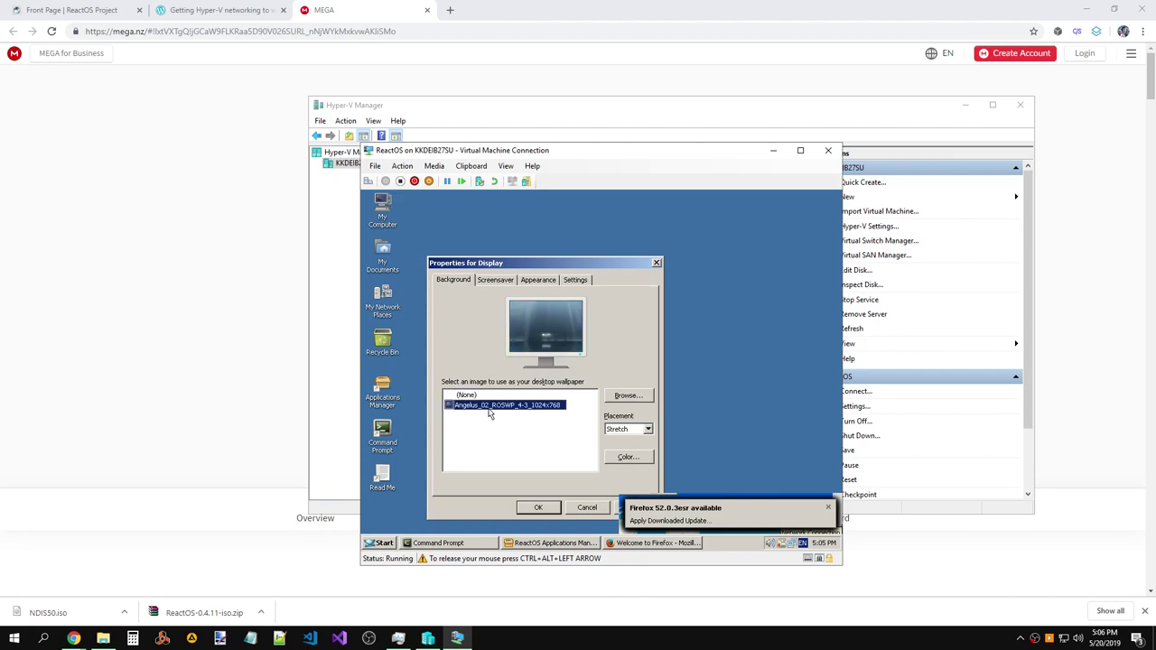
left_click(471, 396)
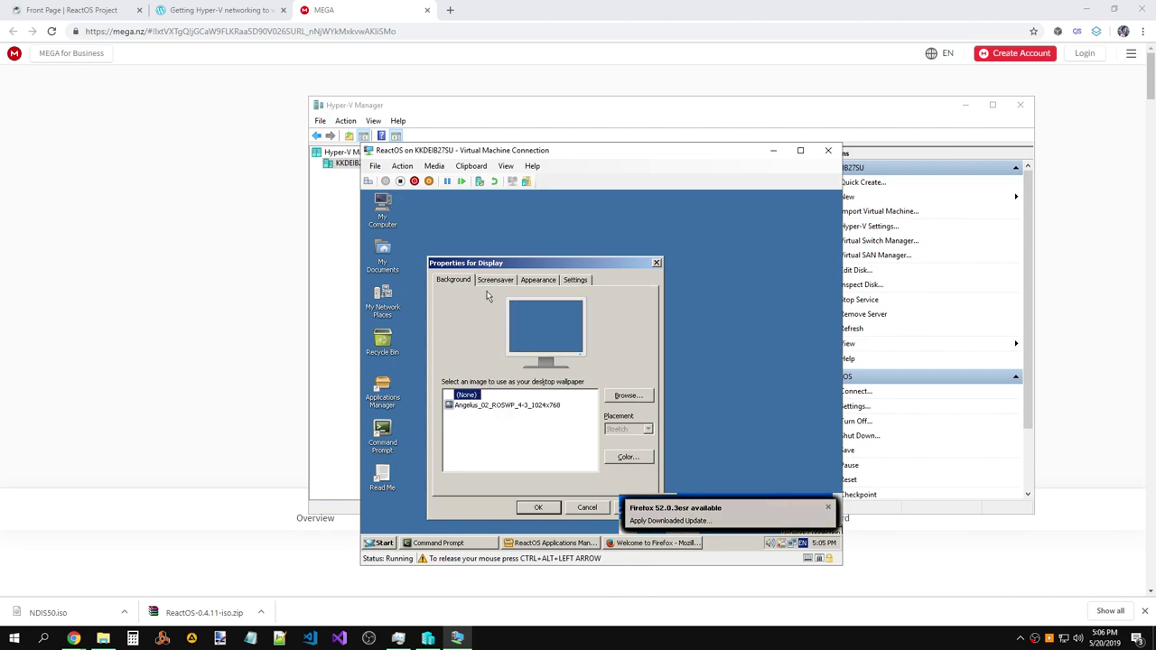
left_click(582, 279)
Try to combine a 1280x1024 pixel screen area with True Color (32 Bit).
left_click_drag(480, 434, 501, 432)
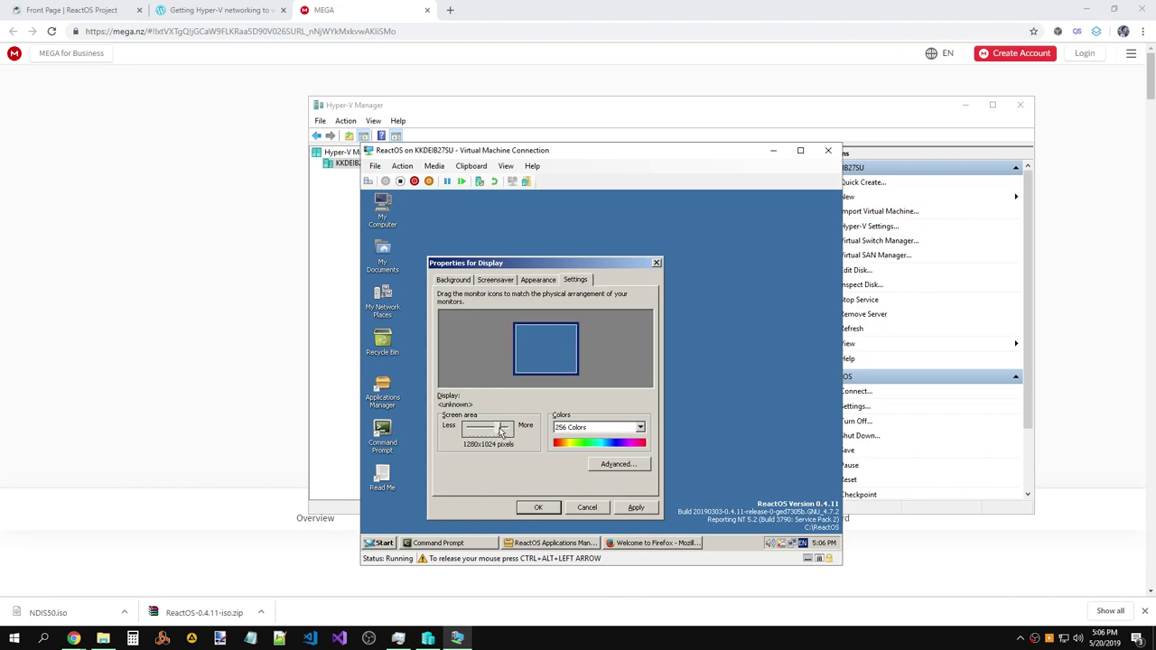
left_click(592, 427)
key("Escape")
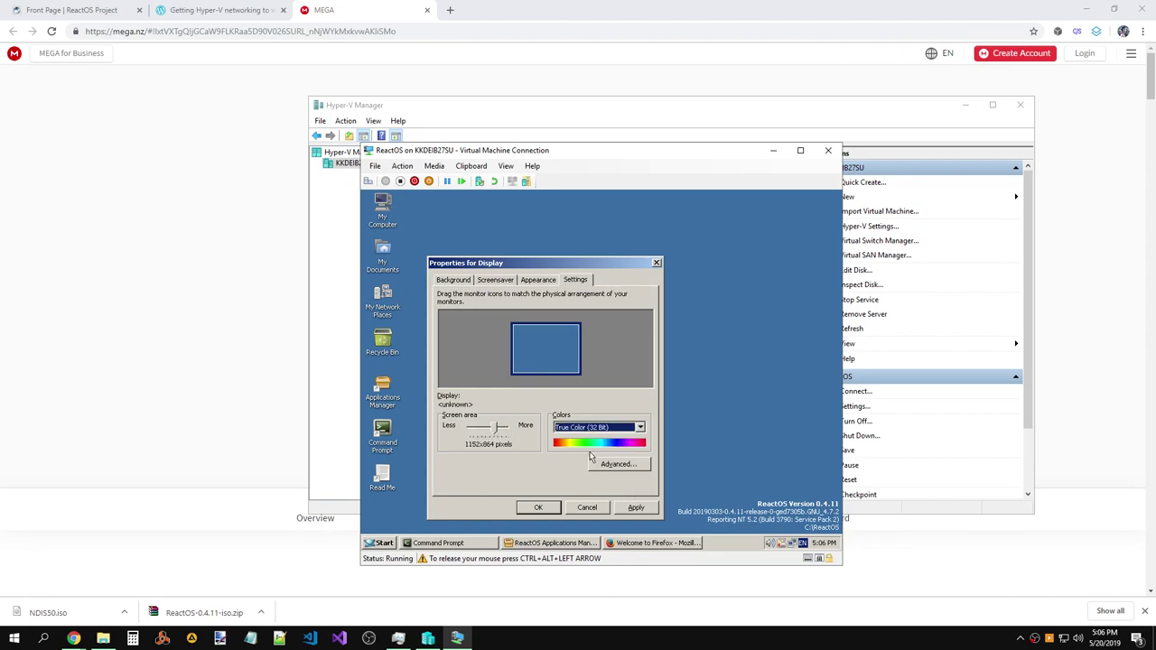
left_click(501, 430)
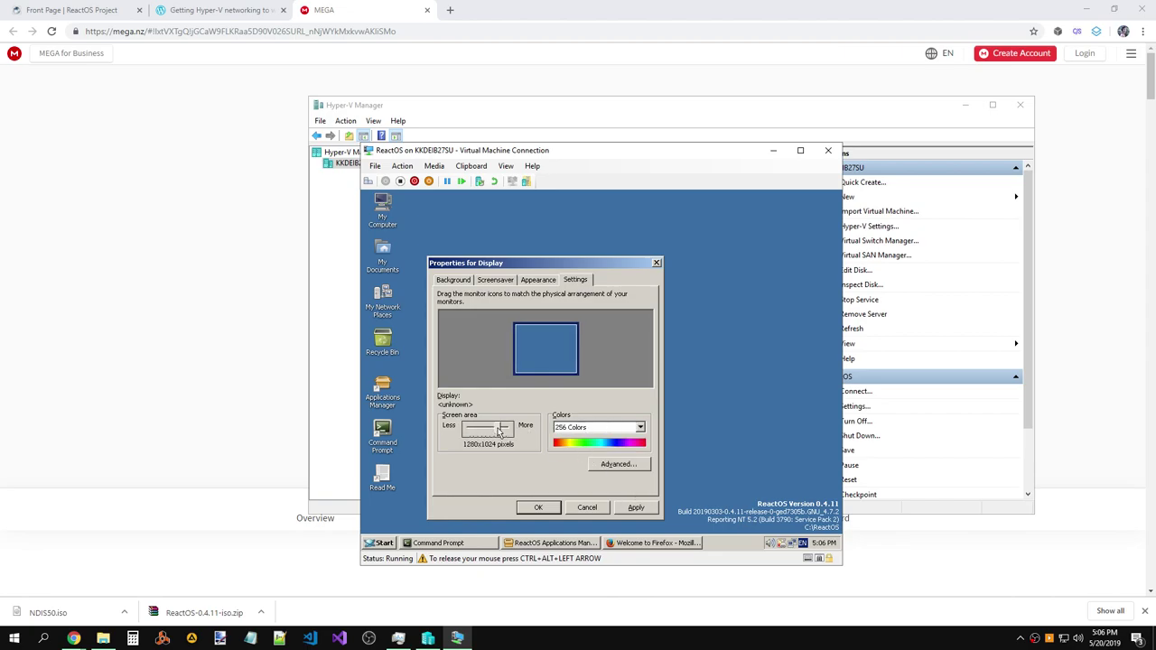
left_click(603, 428)
left_click(501, 431)
key("Left")
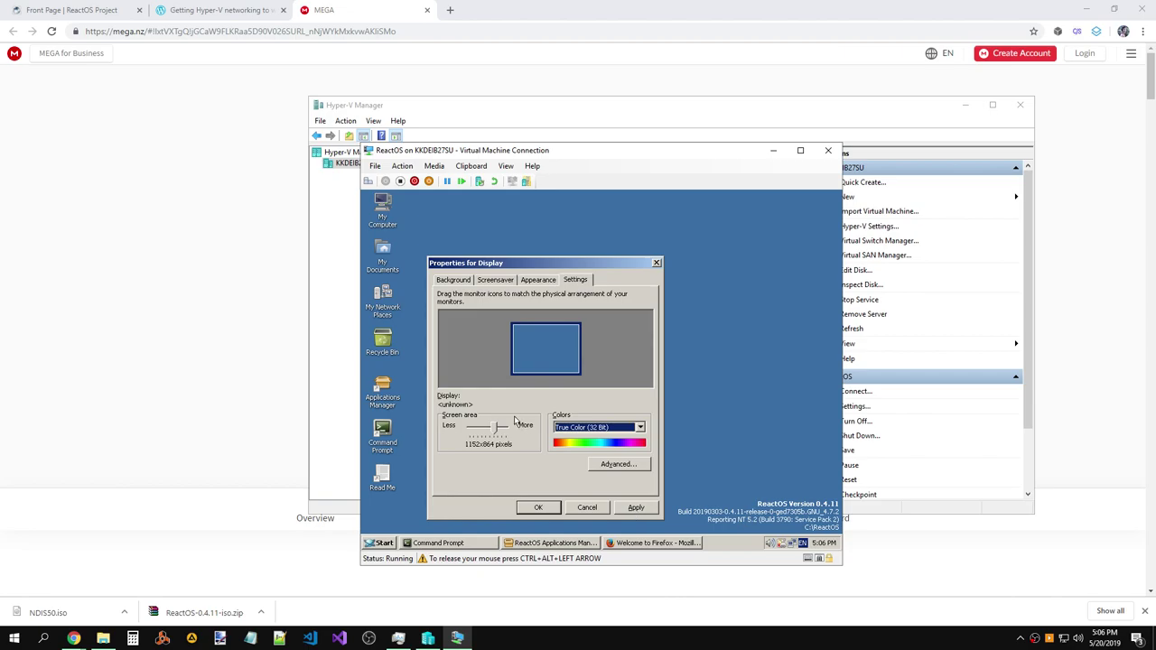
Choose True Color (32 Bit) with a 1152x864 pixel screen area, and apply and keep the new display settings.
left_click_drag(493, 431, 503, 430)
left_click(580, 430)
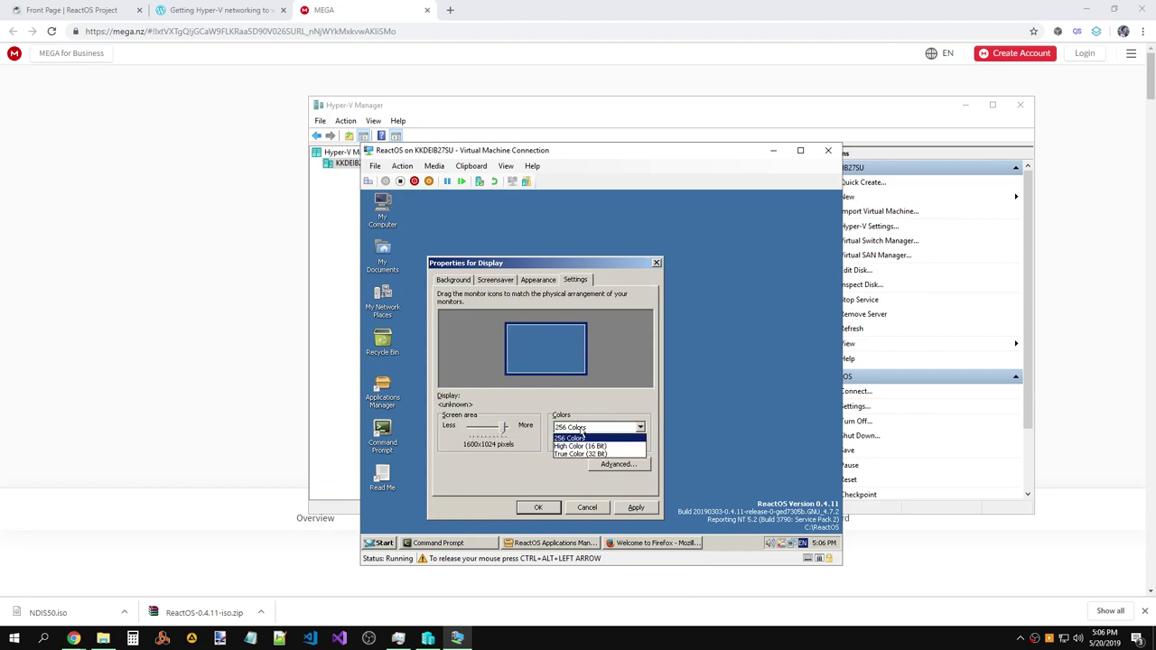
left_click(578, 436)
left_click(574, 431)
left_click(568, 458)
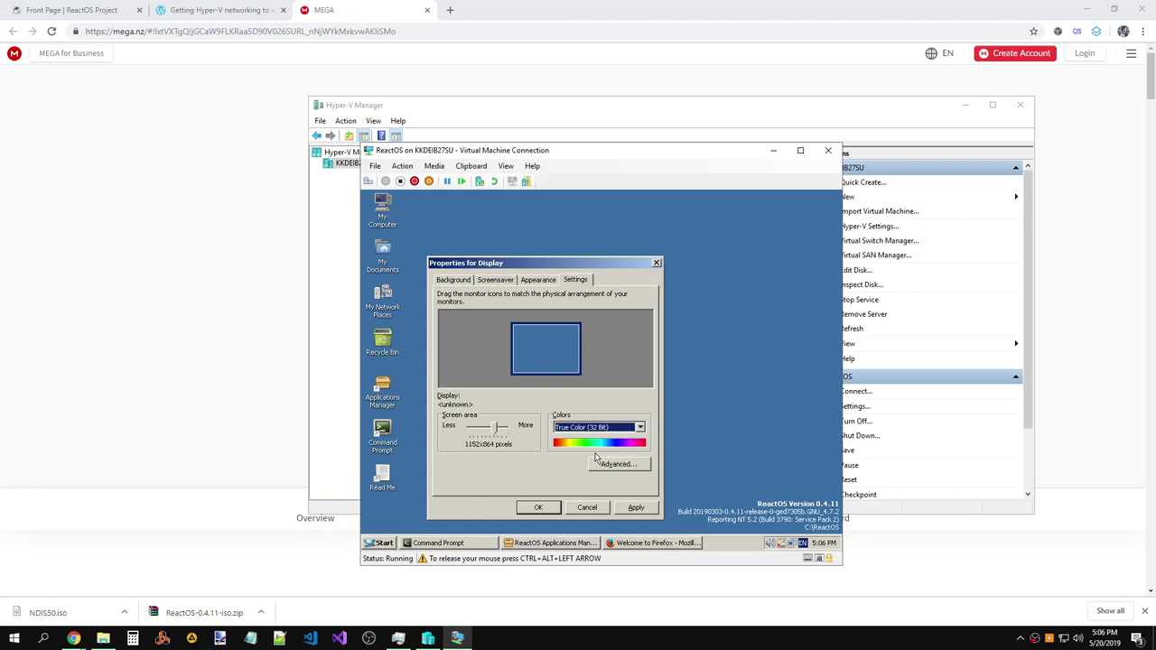
left_click(636, 508)
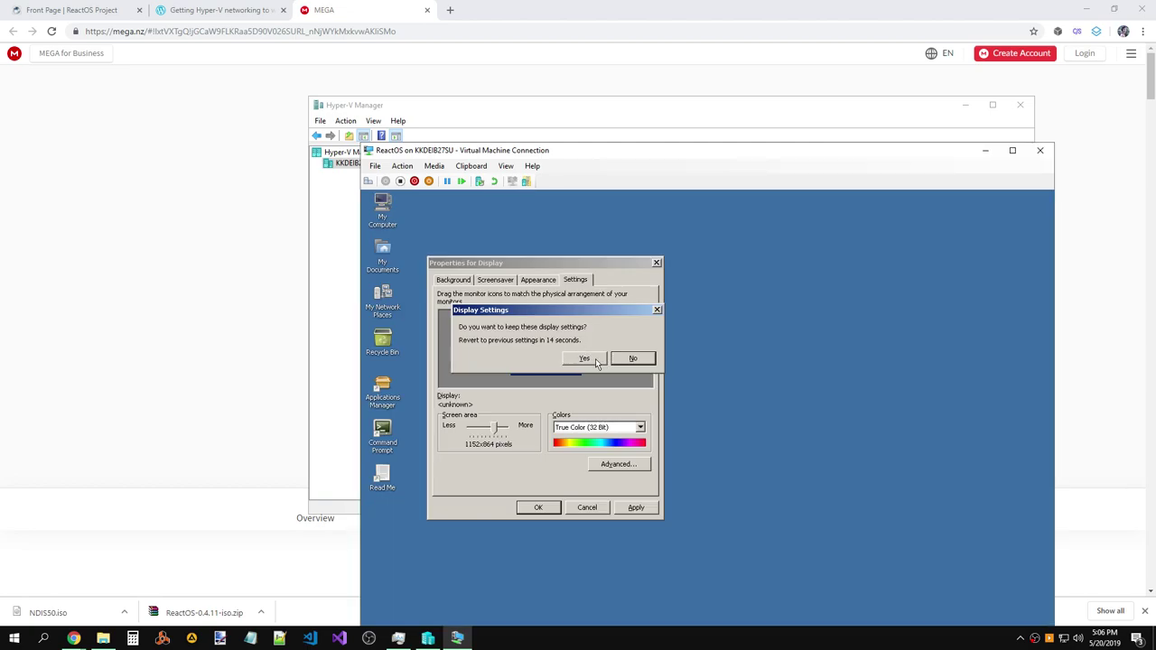
left_click(594, 362)
left_click(538, 507)
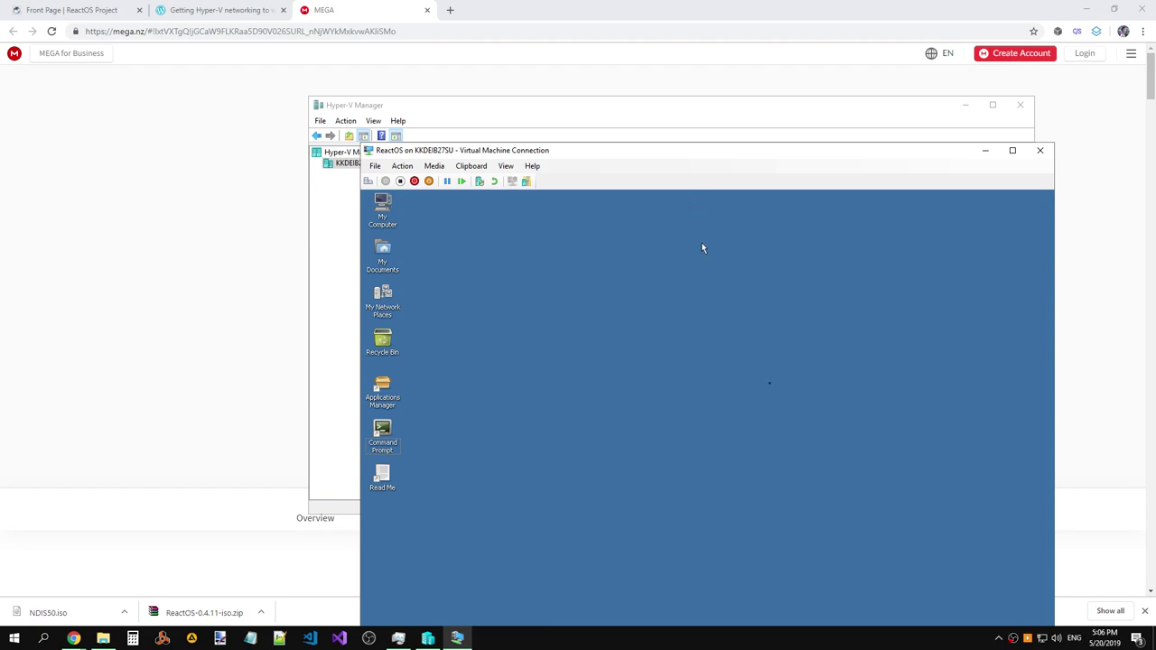
Bring the whole virtual machine window into view and close the welcome and privacy tabs in Firefox, leaving the start page.
left_click_drag(694, 155, 571, 36)
left_click(578, 100)
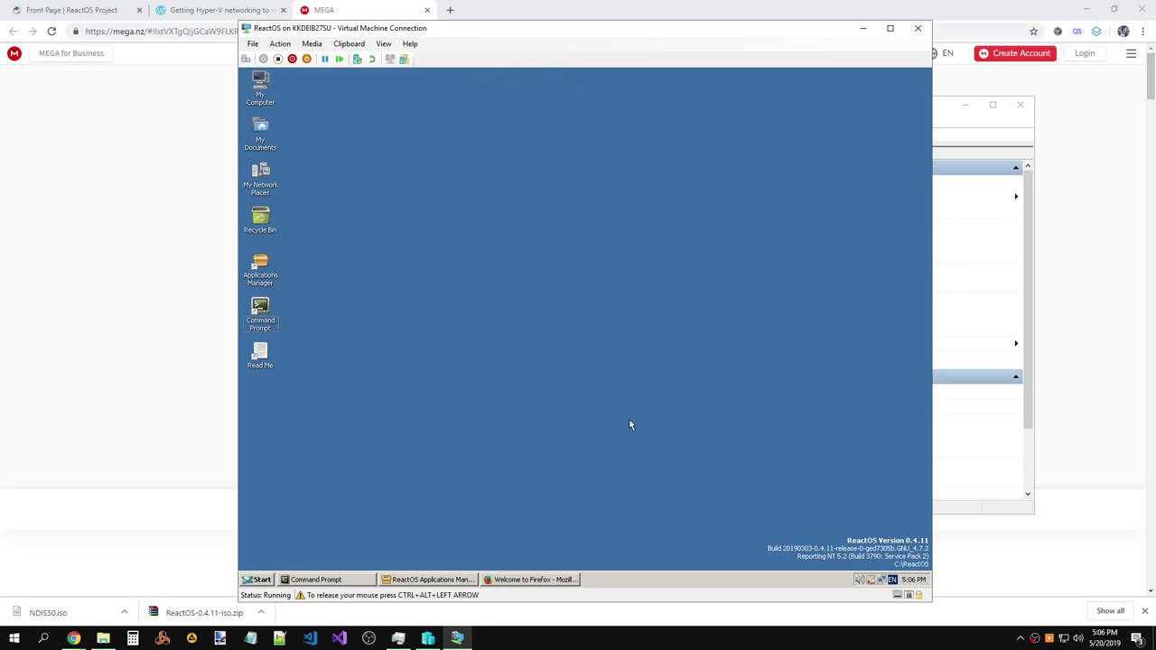
left_click(524, 579)
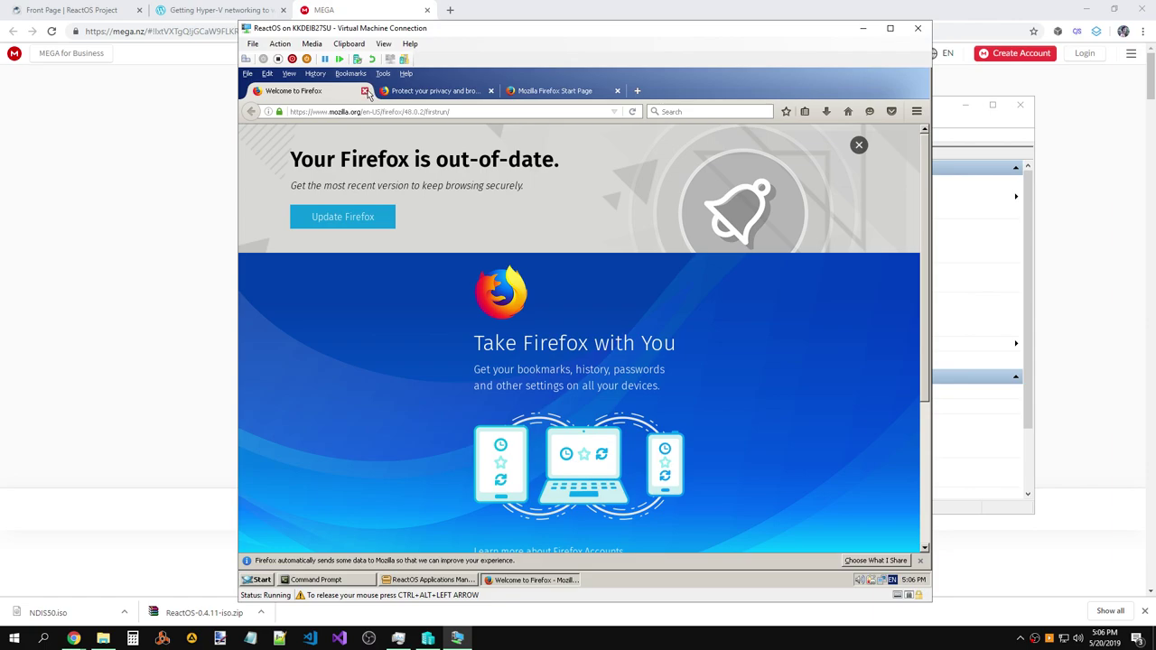
left_click(365, 91)
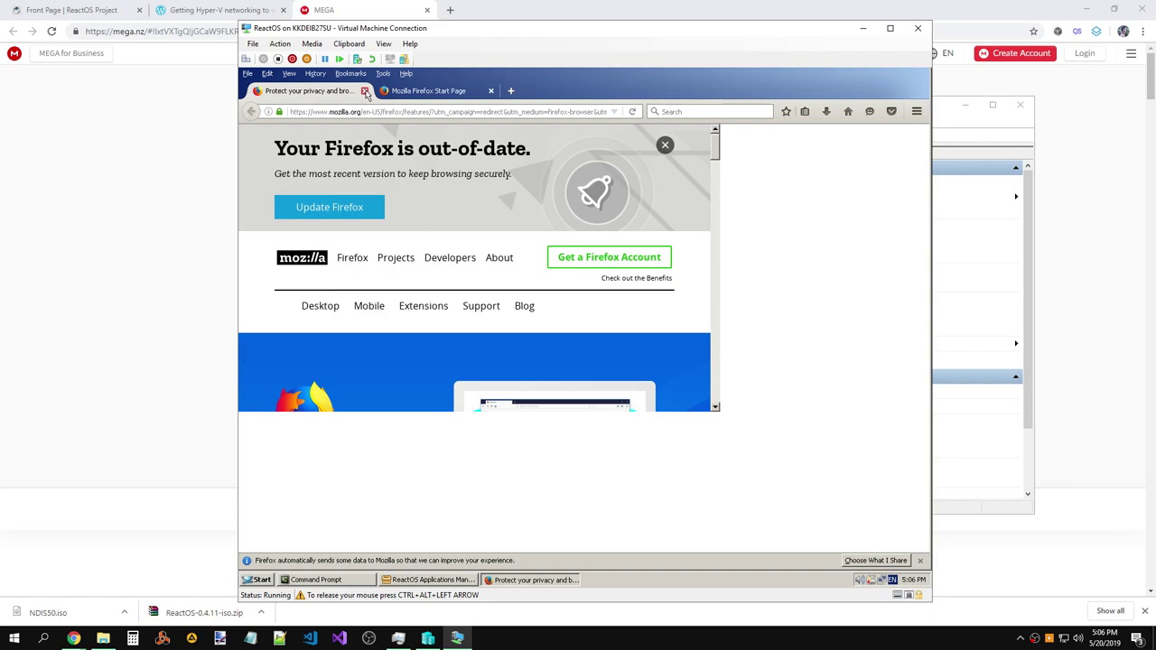
left_click(365, 91)
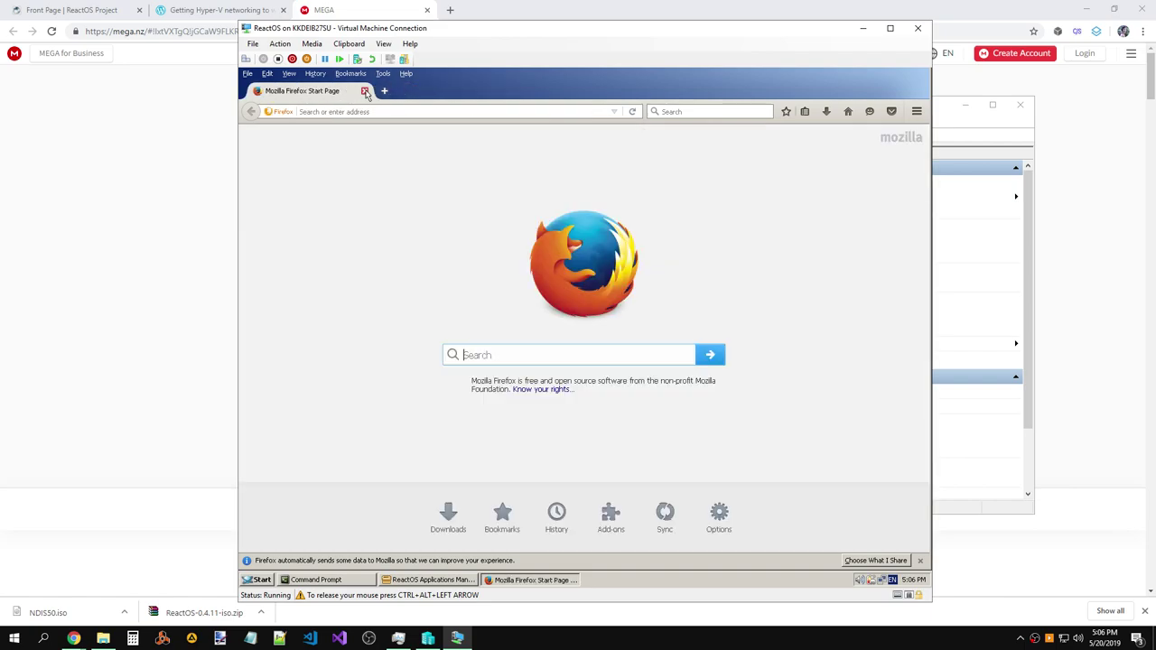
Load reactos.org in Firefox and dismiss the data-sharing notification.
left_click(384, 109)
type("react")
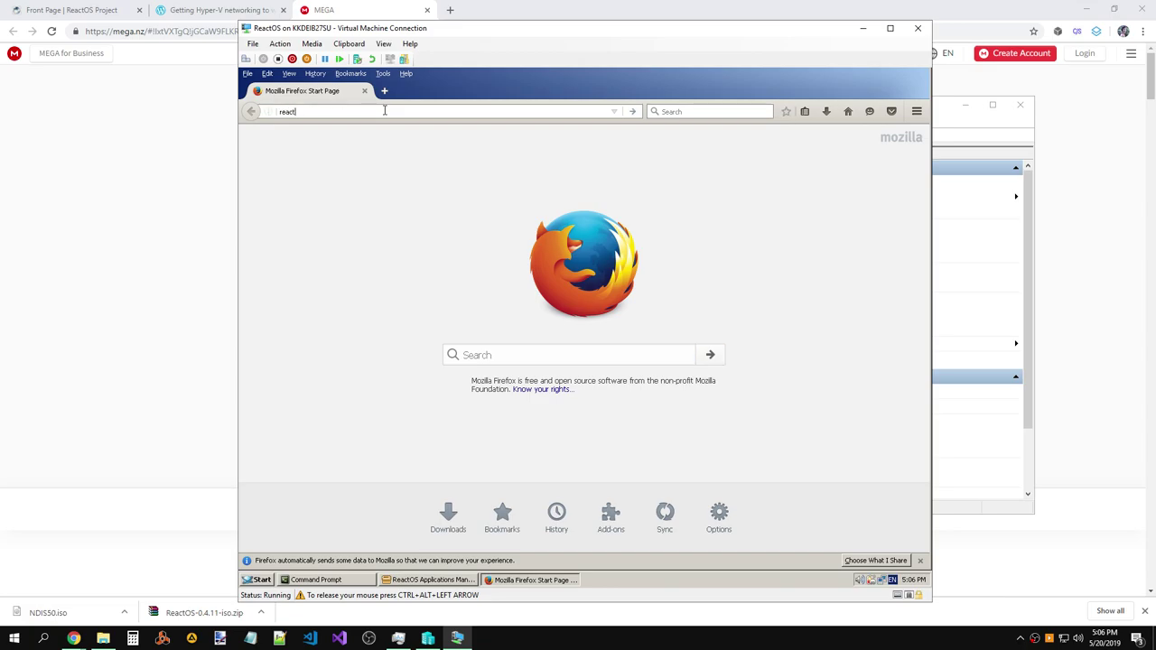
type("os.org")
key("Return")
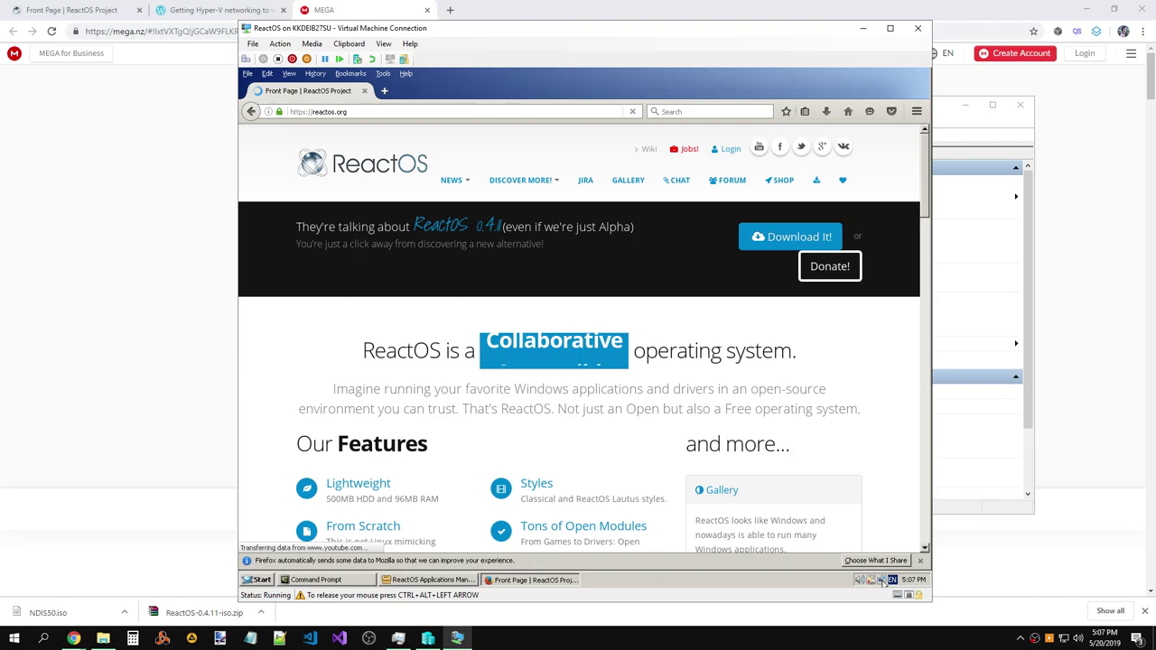
left_click(920, 561)
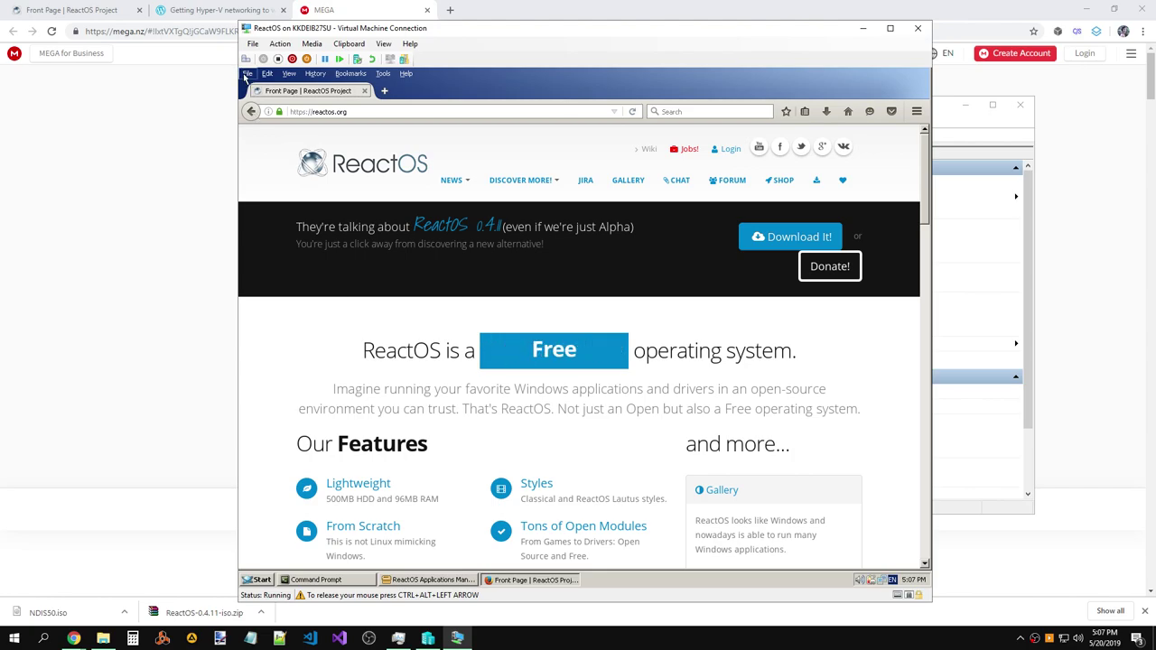
Close Firefox, the Applications Manager and the Command Prompt inside the virtual machine.
left_click(364, 91)
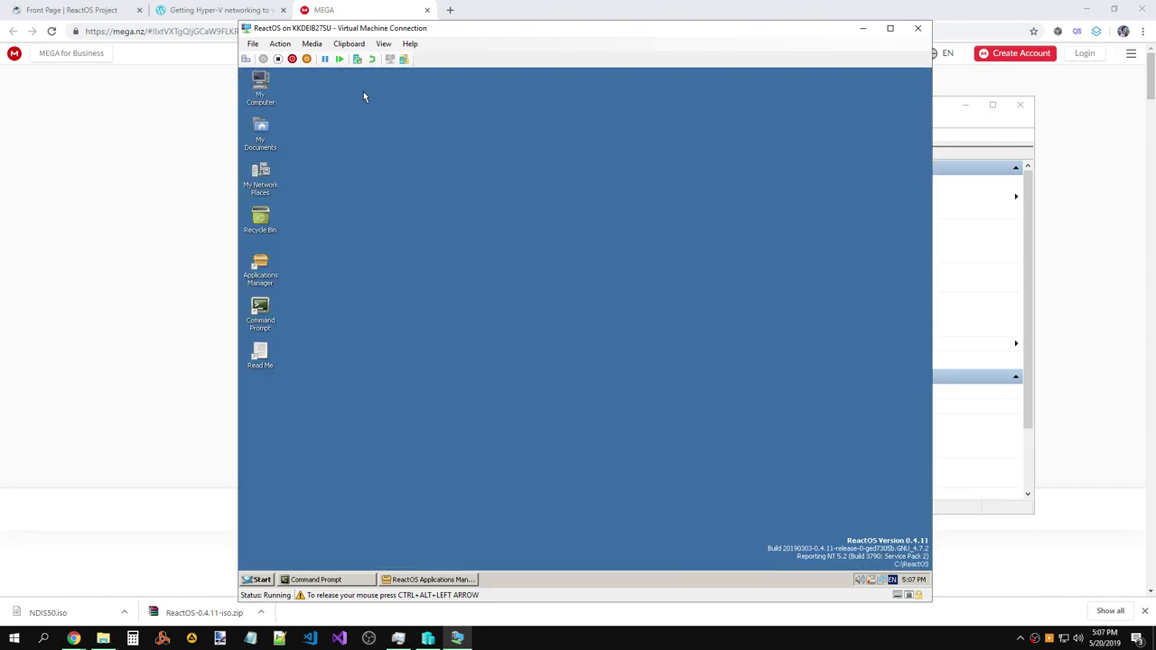
left_click(429, 579)
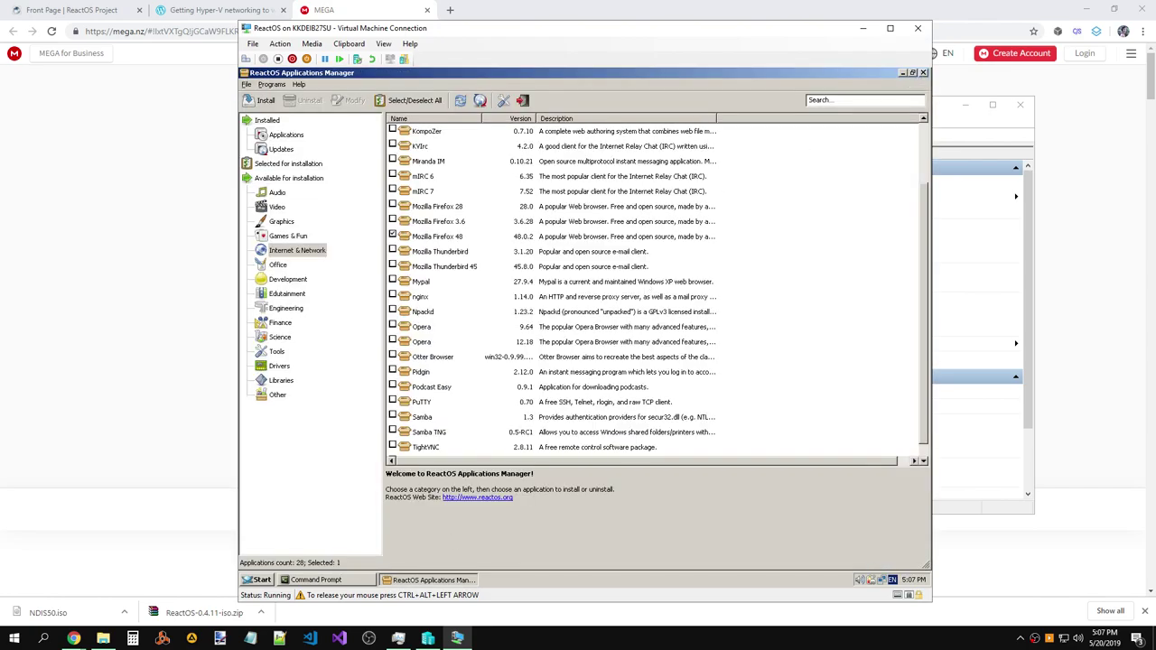
left_click(922, 72)
left_click(316, 580)
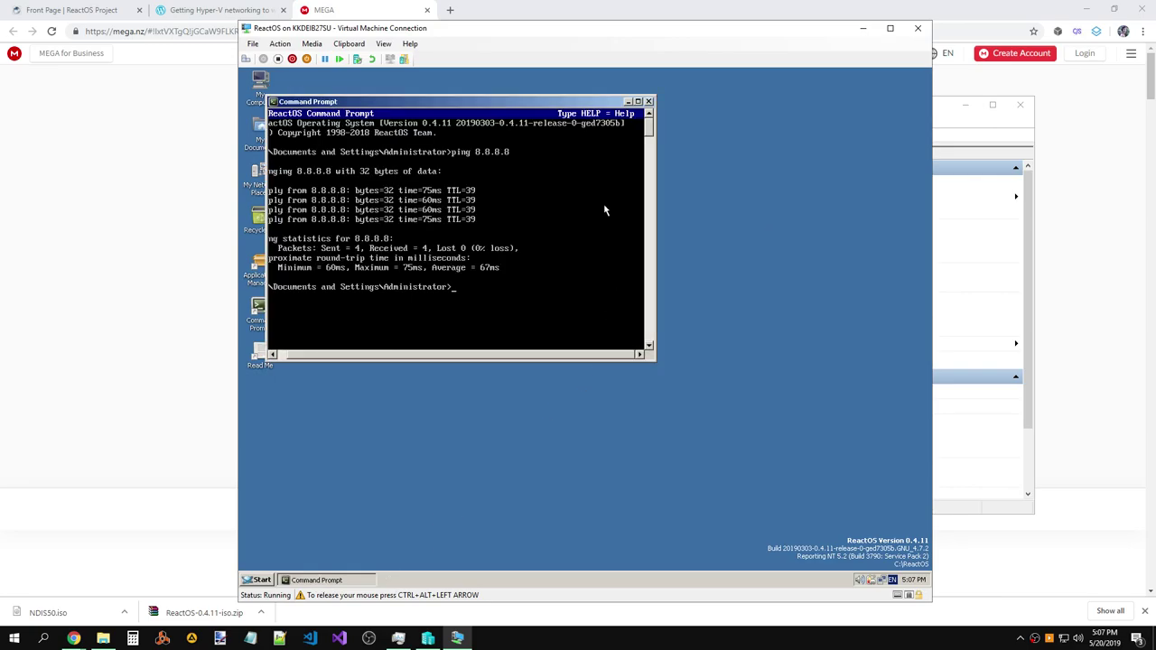
left_click(648, 101)
Shut down ReactOS from within the virtual machine and confirm the shutdown.
left_click(266, 578)
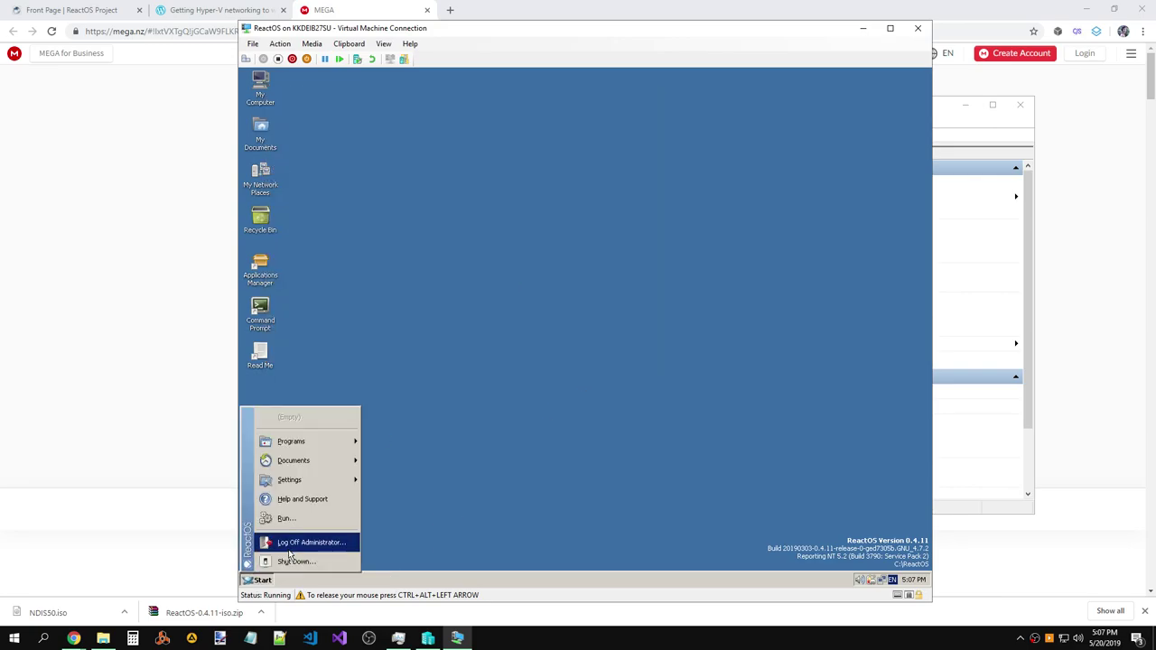
left_click(281, 561)
left_click(619, 334)
left_click(596, 339)
left_click(614, 380)
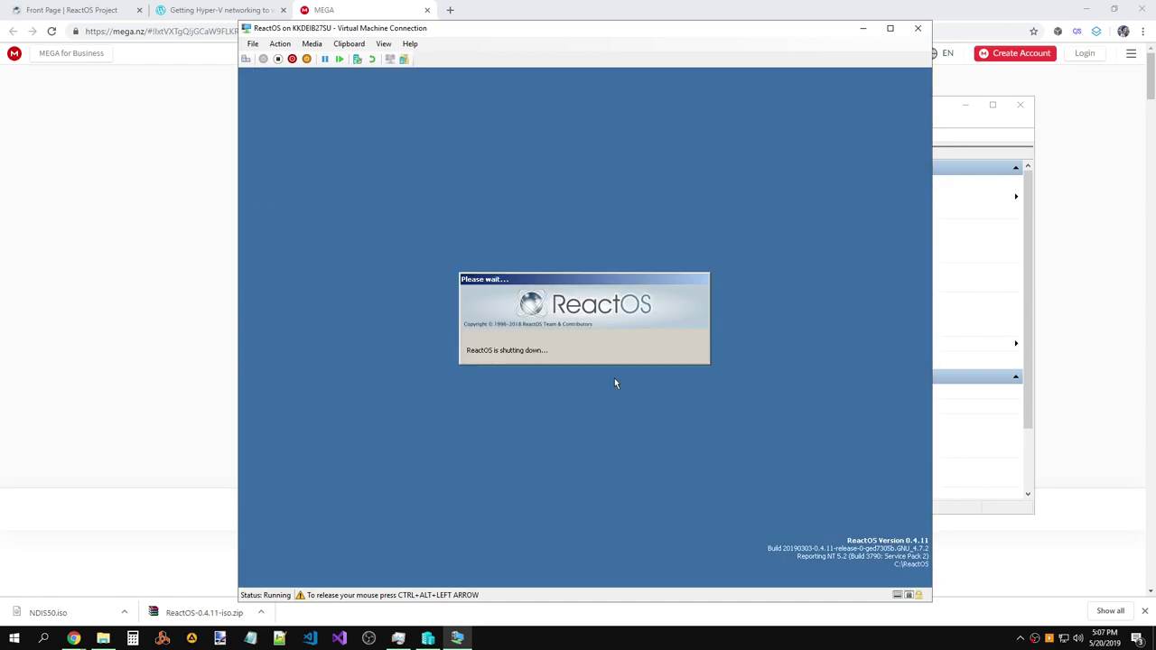